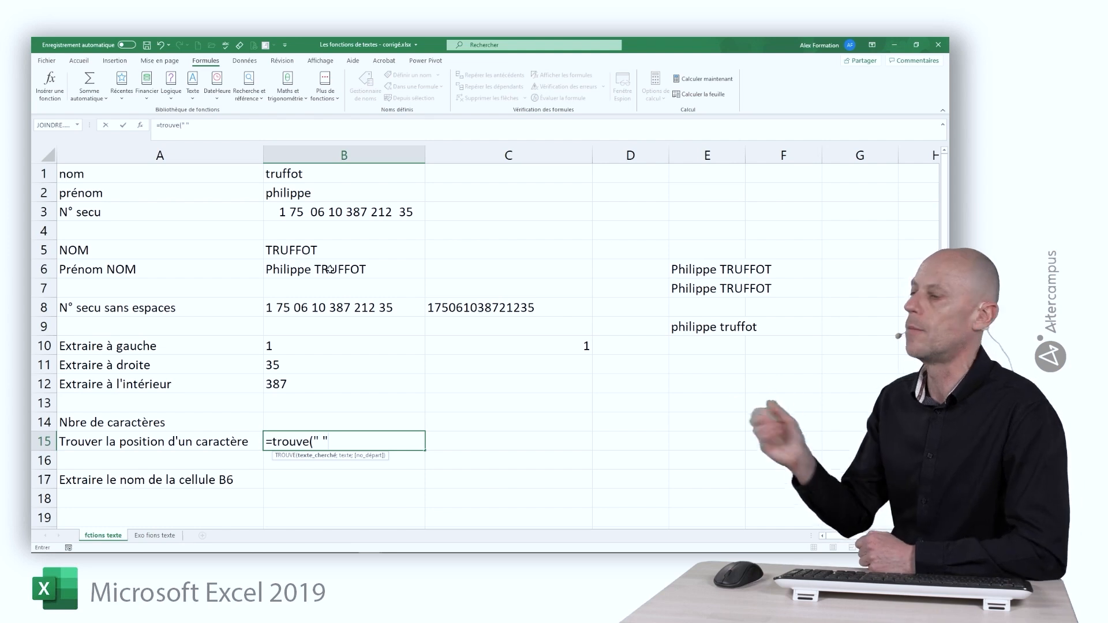
Step: Complete =TROUVE(" ";B6) in B15 so it returns 9 as the position of the space
{"action": "type", "text": ";"}
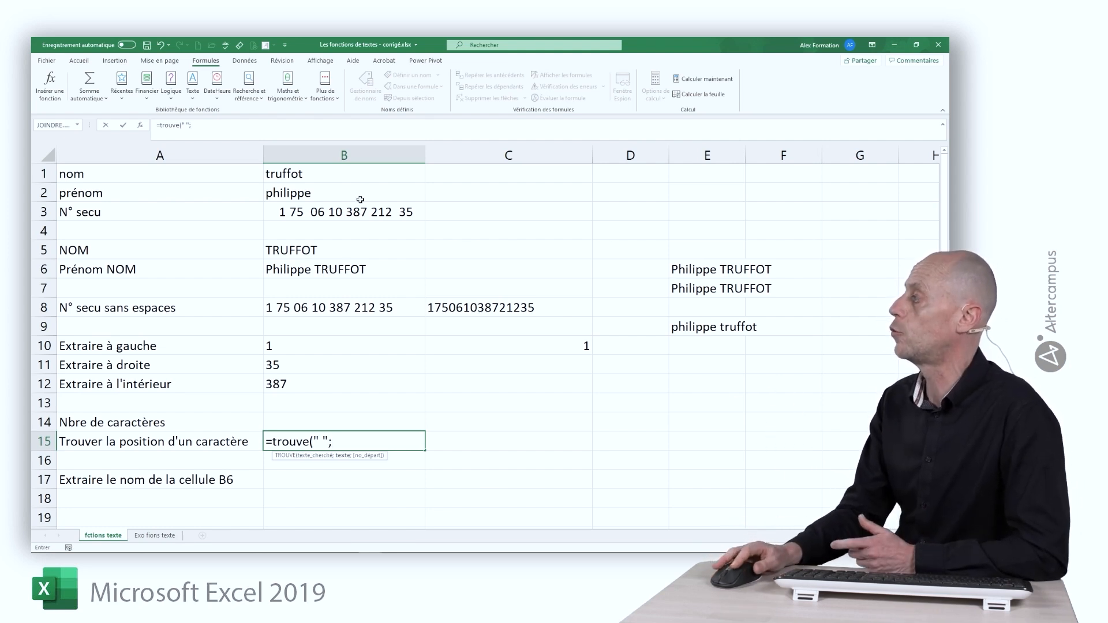
{"action": "left_click", "coordinate": [356, 265]}
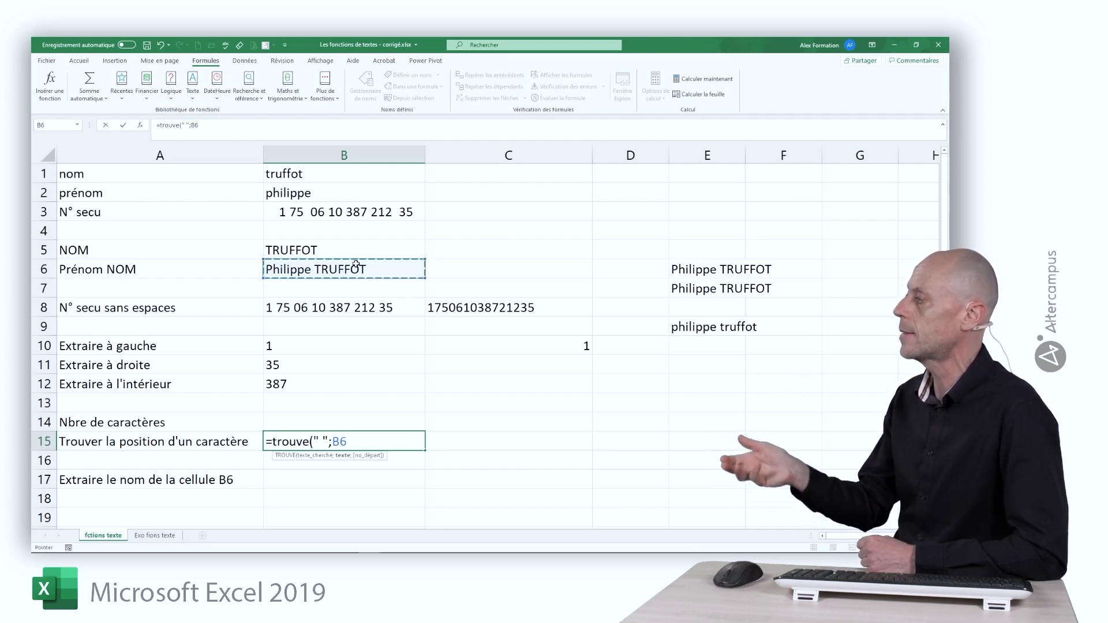
{"action": "type", "text": ")"}
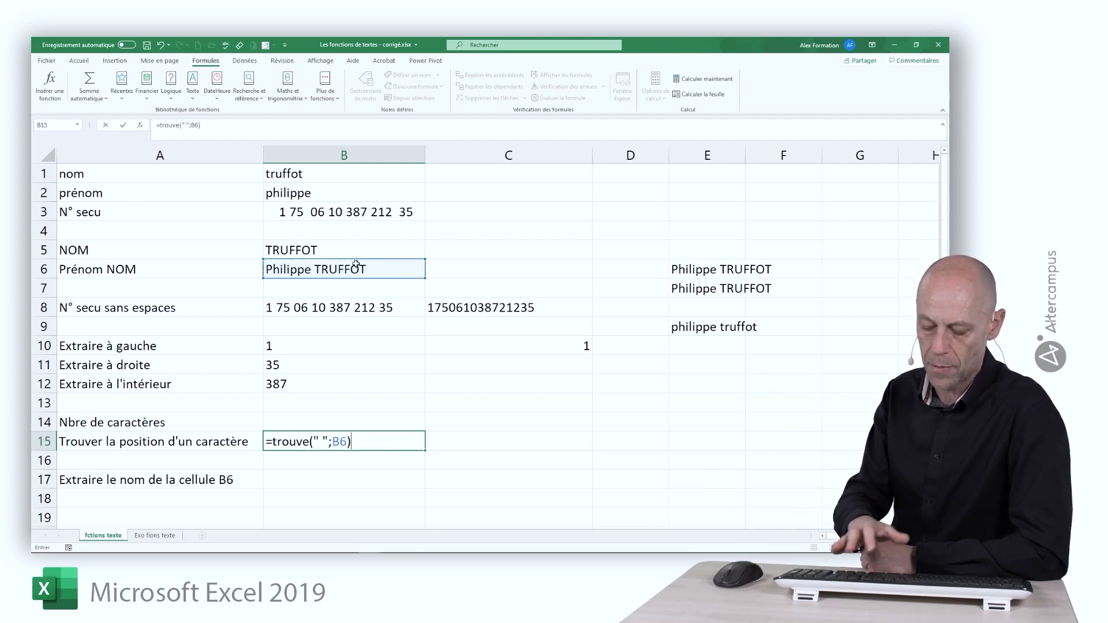
{"action": "key", "text": "Return"}
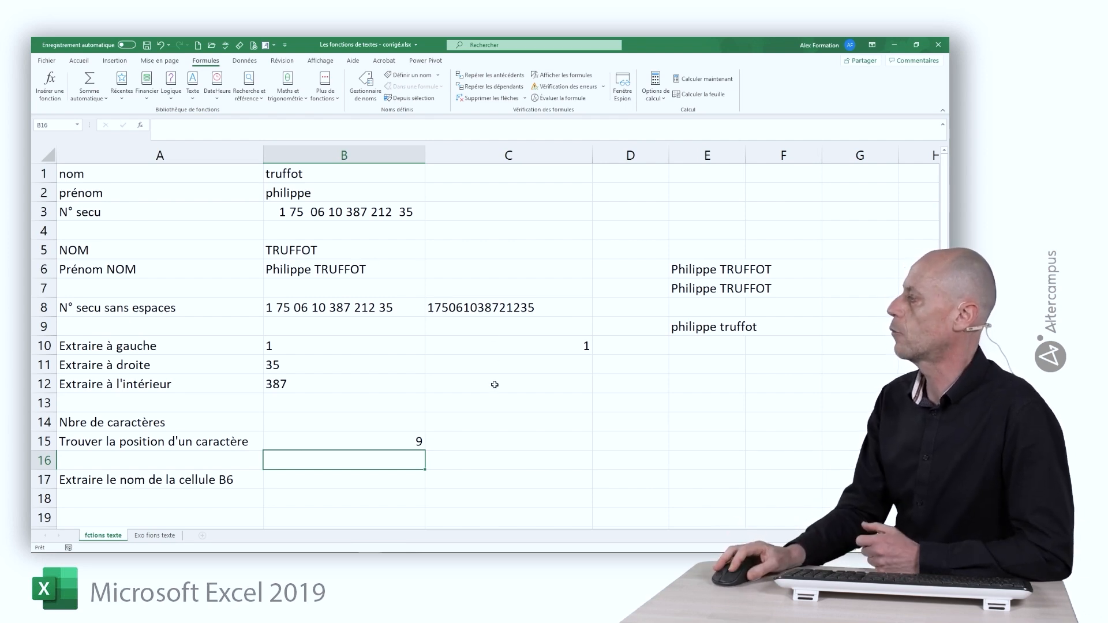
Step: Enter =TROUVE(" ";B8) in C15 to find the space in B8's number
{"action": "left_click", "coordinate": [499, 441]}
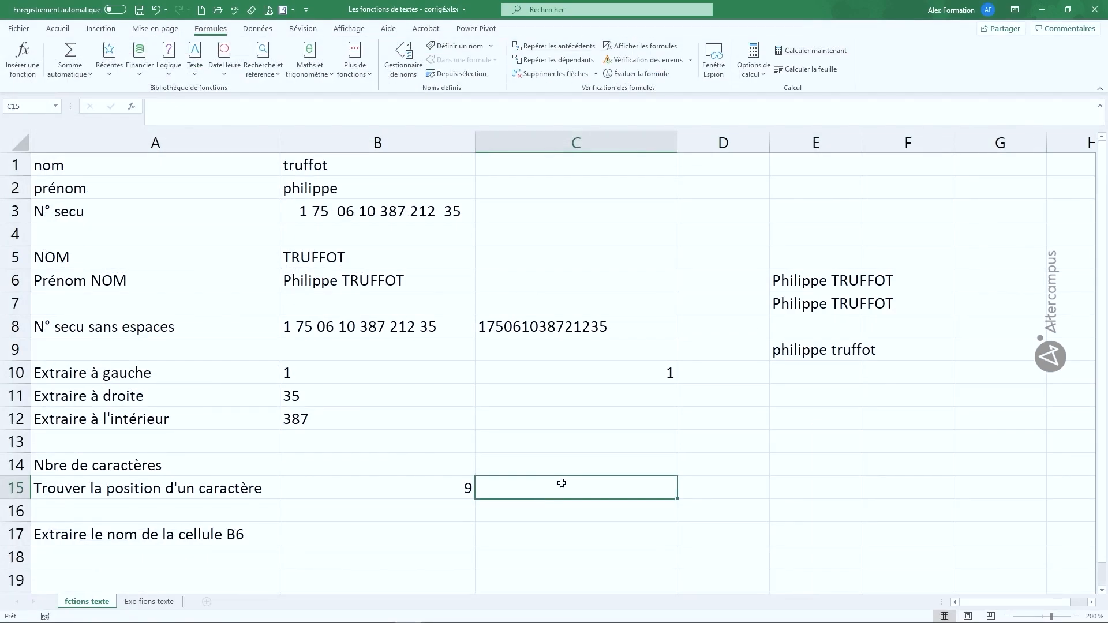
{"action": "type", "text": "=trouv"}
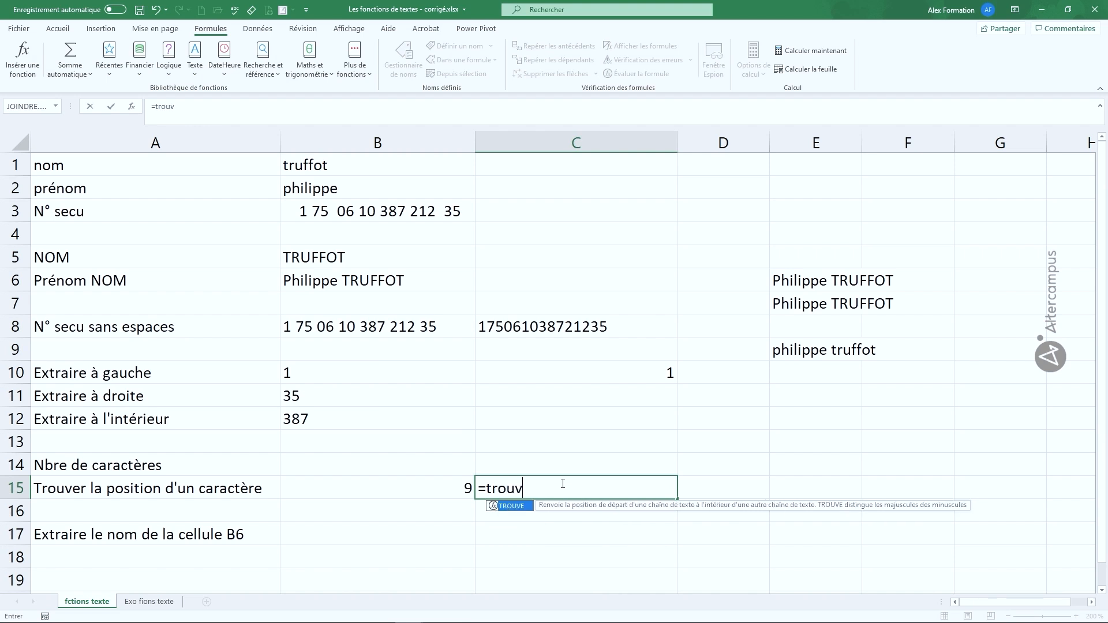
{"action": "type", "text": "e("}
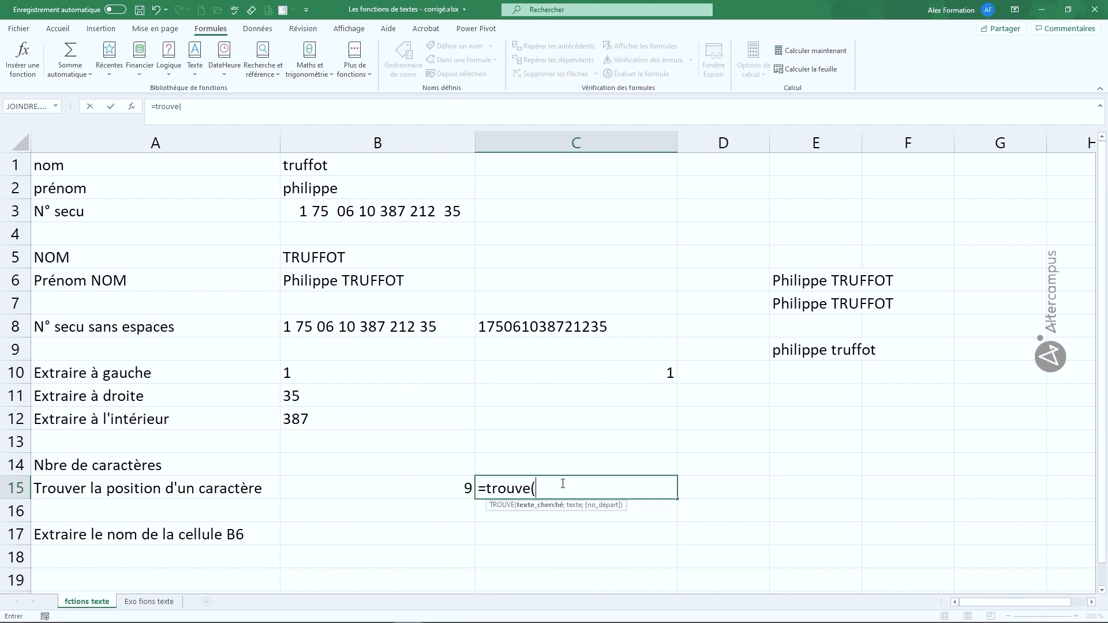
{"action": "type", "text": "\" \";"}
{"action": "left_click", "coordinate": [358, 326]}
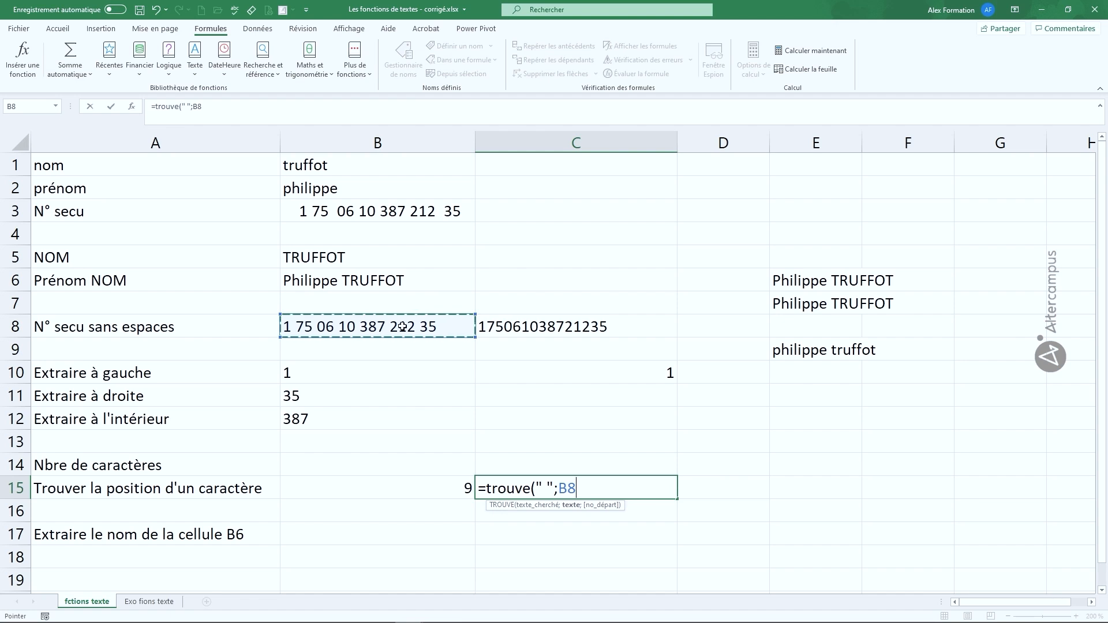
{"action": "type", "text": ")"}
{"action": "key", "text": "Return"}
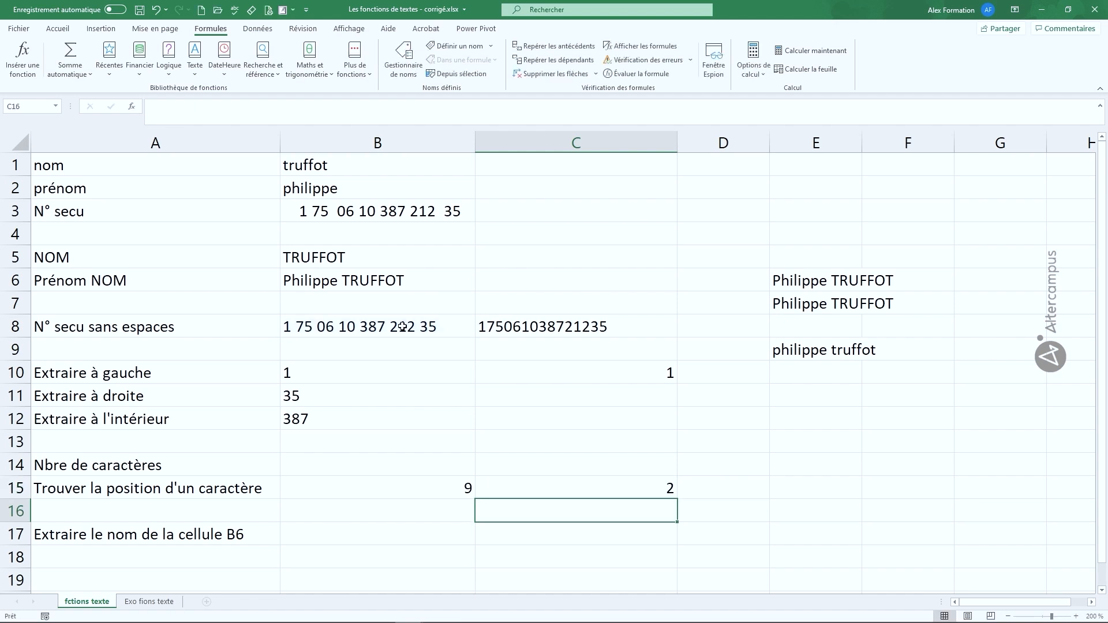
Step: Add a start position of 3 to C15's search, making it =TROUVE(" ";B8;3), which returns 5
{"action": "left_click", "coordinate": [617, 492]}
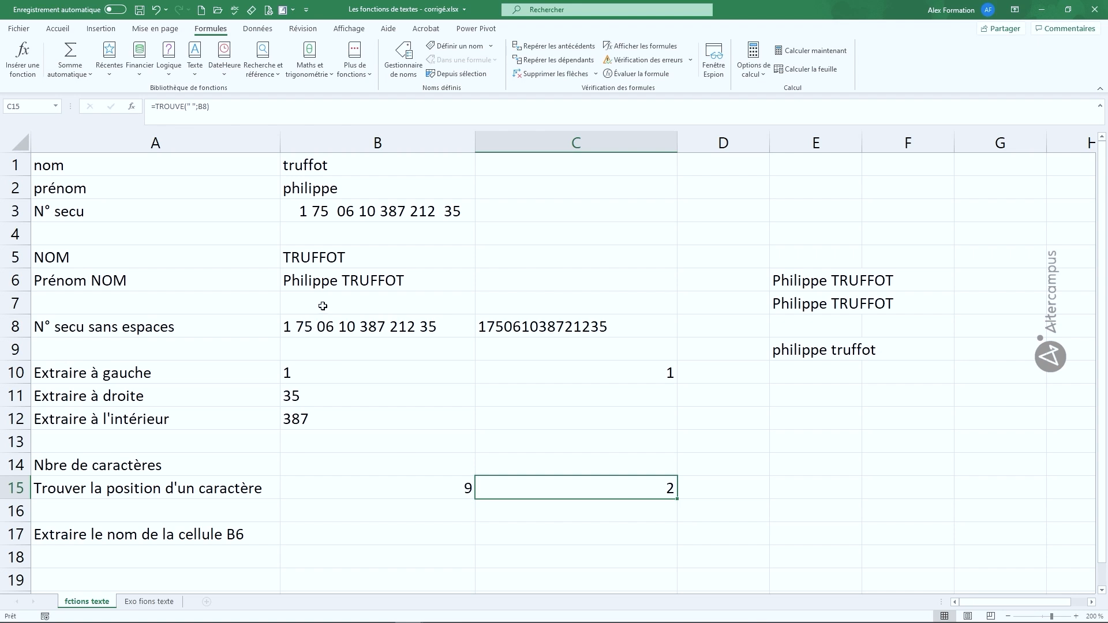
{"action": "double_click", "coordinate": [586, 489]}
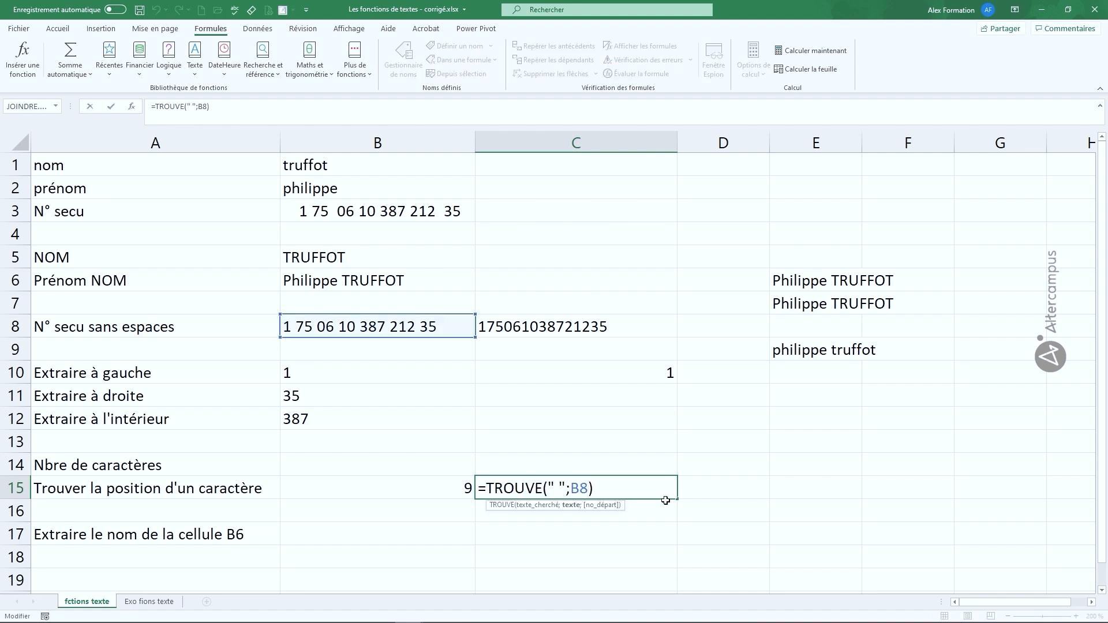
{"action": "type", "text": ";"}
{"action": "type", "text": "3"}
{"action": "key", "text": "Return"}
{"action": "left_click", "coordinate": [663, 489]}
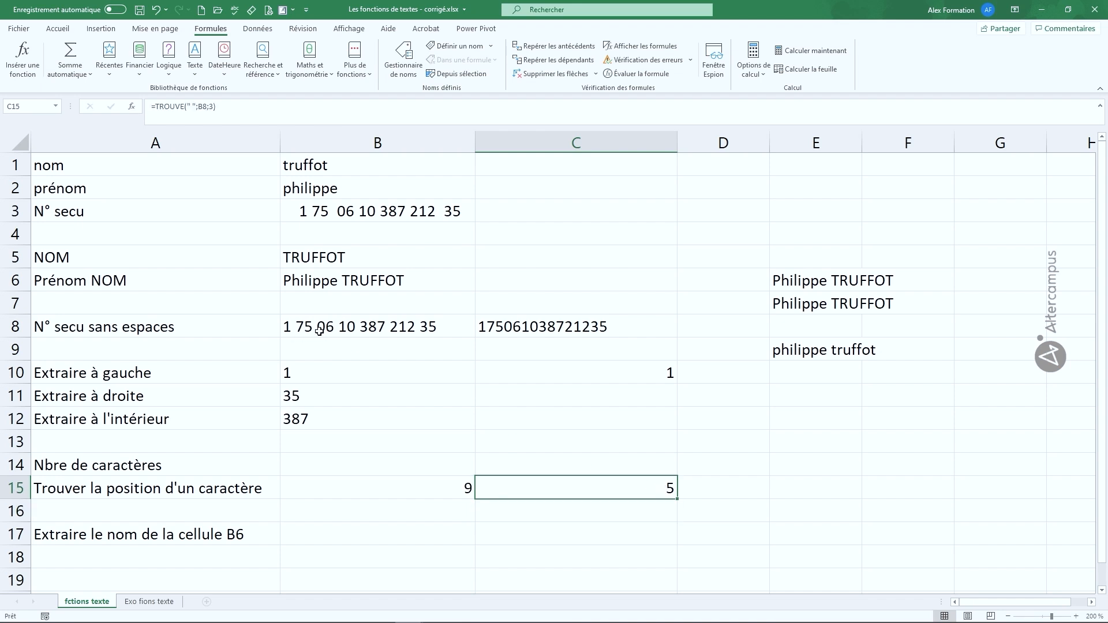
Step: Replace the start position 3 in C15 with TROUVE(" ";B8)+1, still returning 5
{"action": "double_click", "coordinate": [600, 489]}
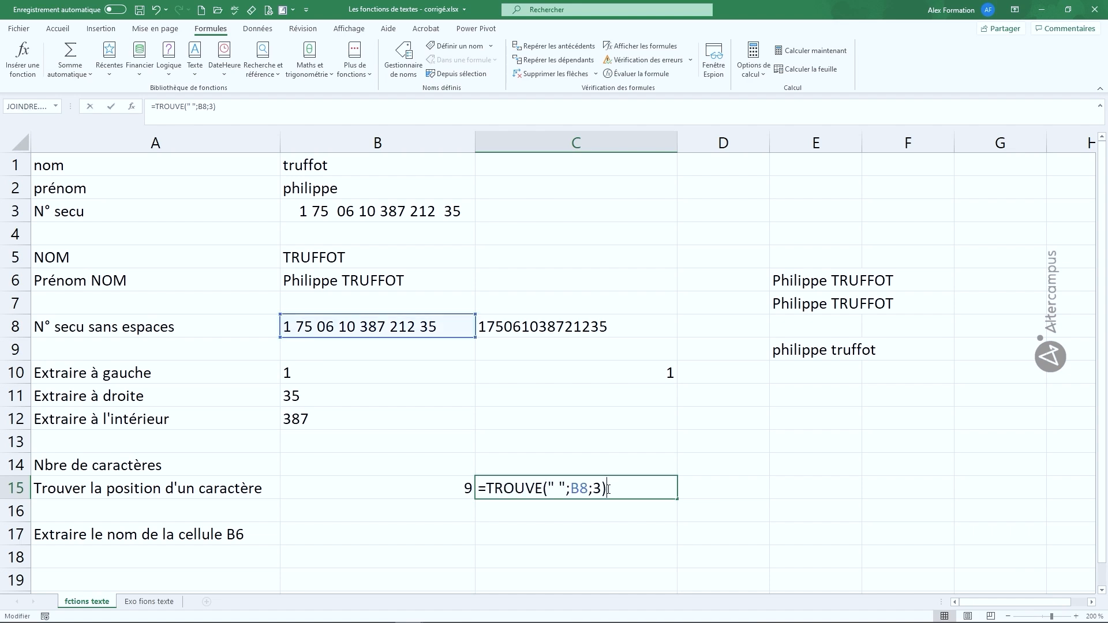
{"action": "left_click_drag", "start_coordinate": [595, 482], "coordinate": [599, 488]}
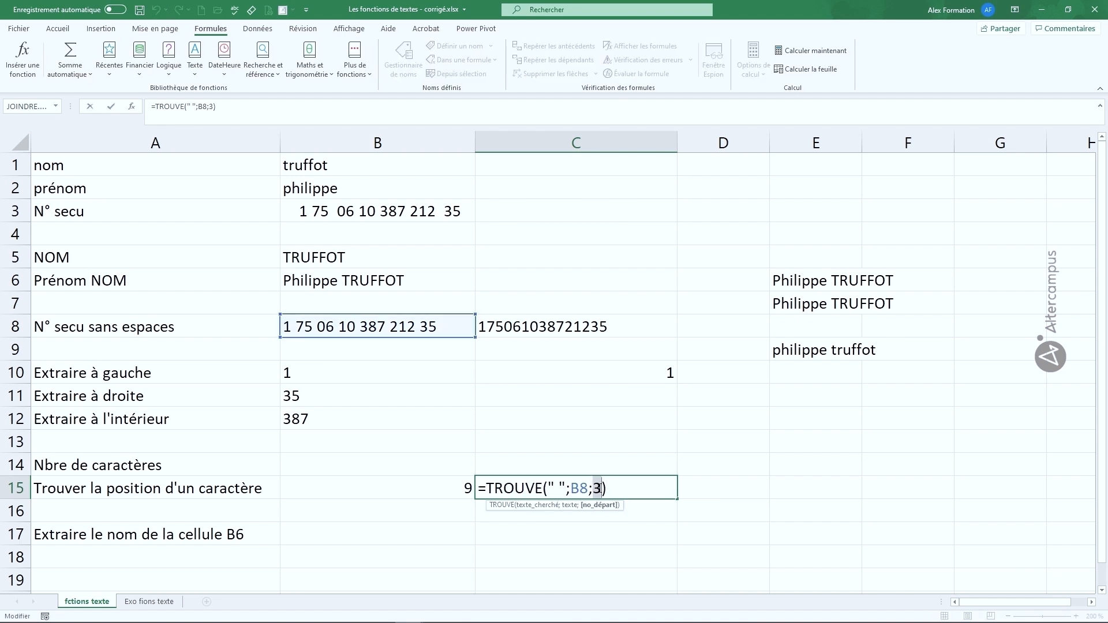
{"action": "type", "text": "trouve"}
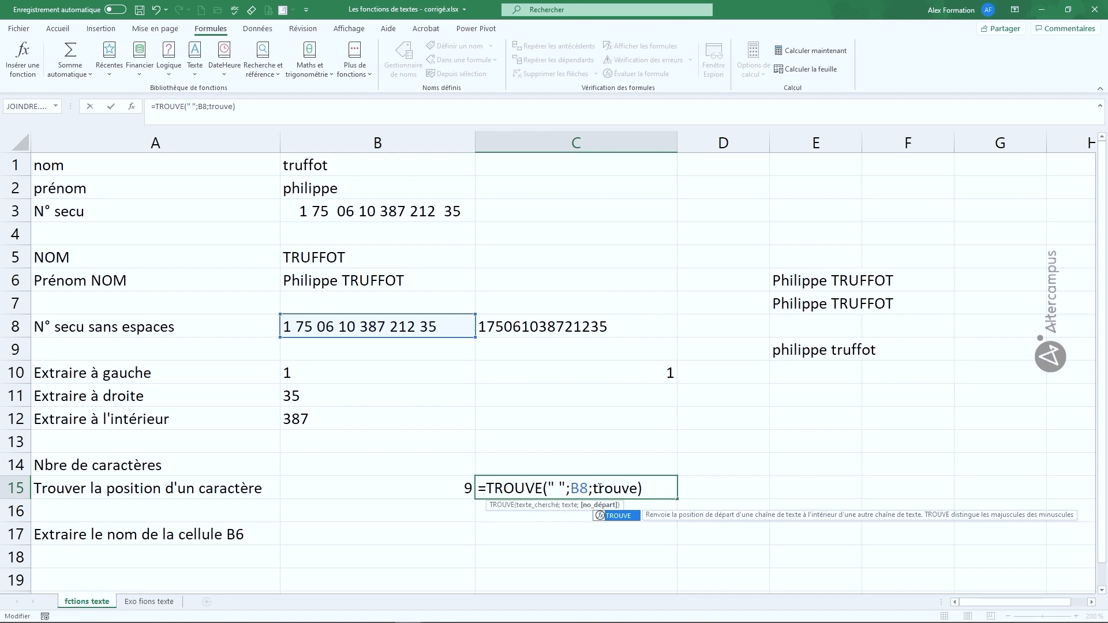
{"action": "type", "text": "("}
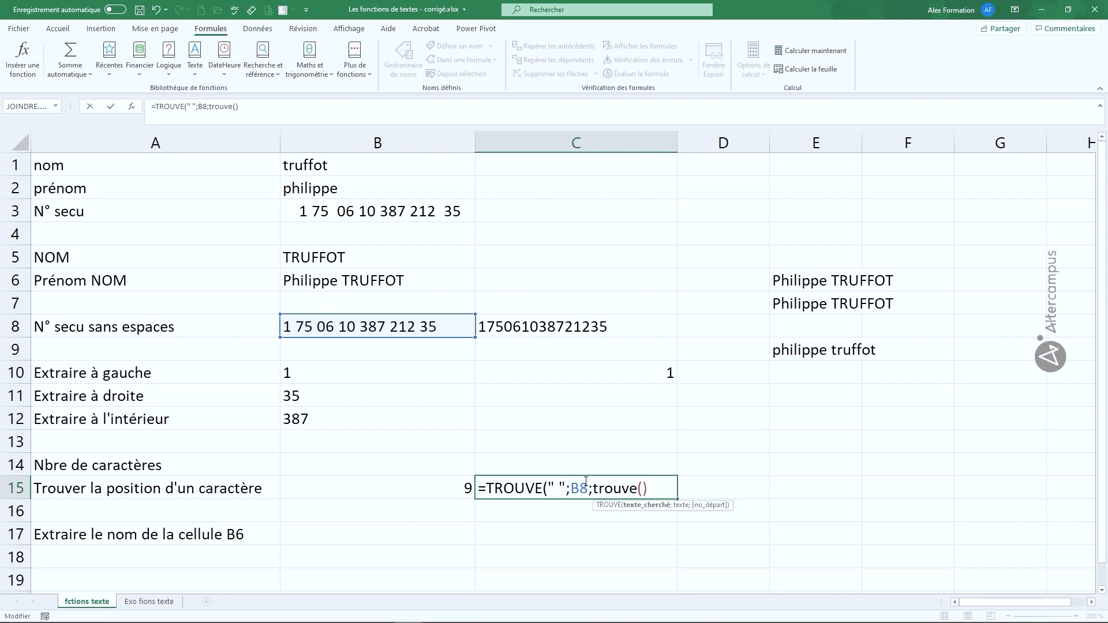
{"action": "type", "text": "\" \";"}
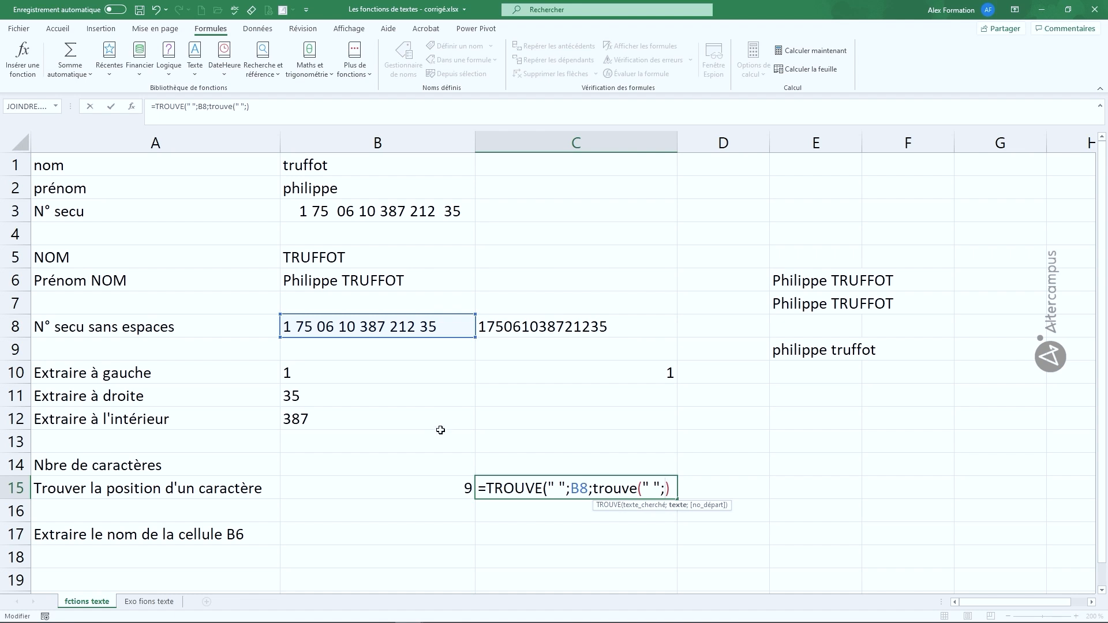
{"action": "left_click", "coordinate": [425, 331]}
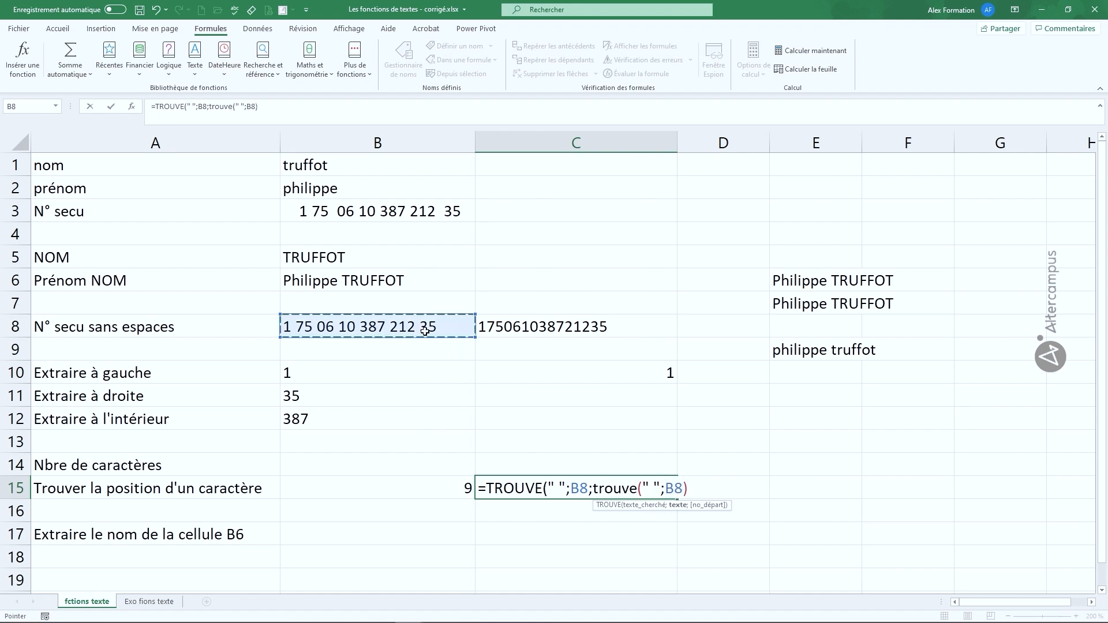
{"action": "type", "text": ")+1"}
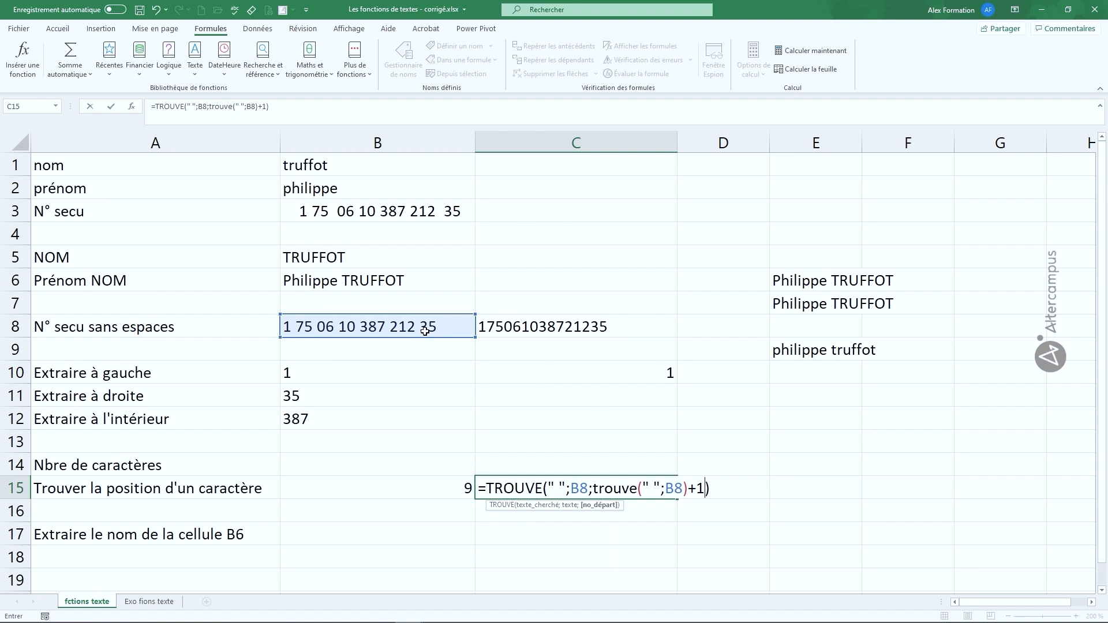
{"action": "key", "text": "Return"}
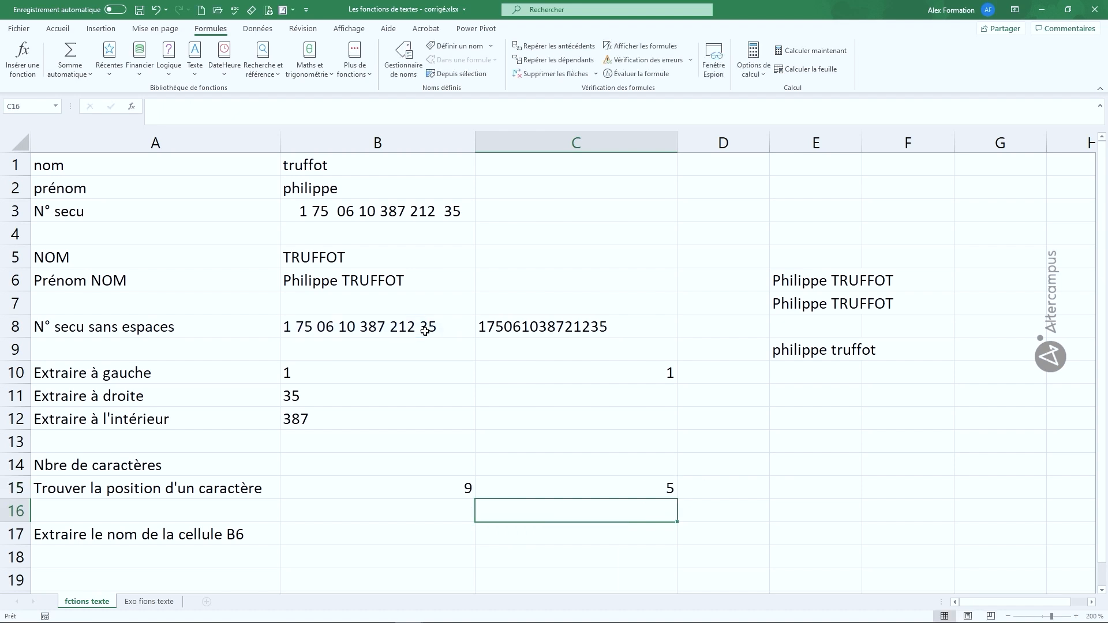
{"action": "left_click", "coordinate": [573, 490]}
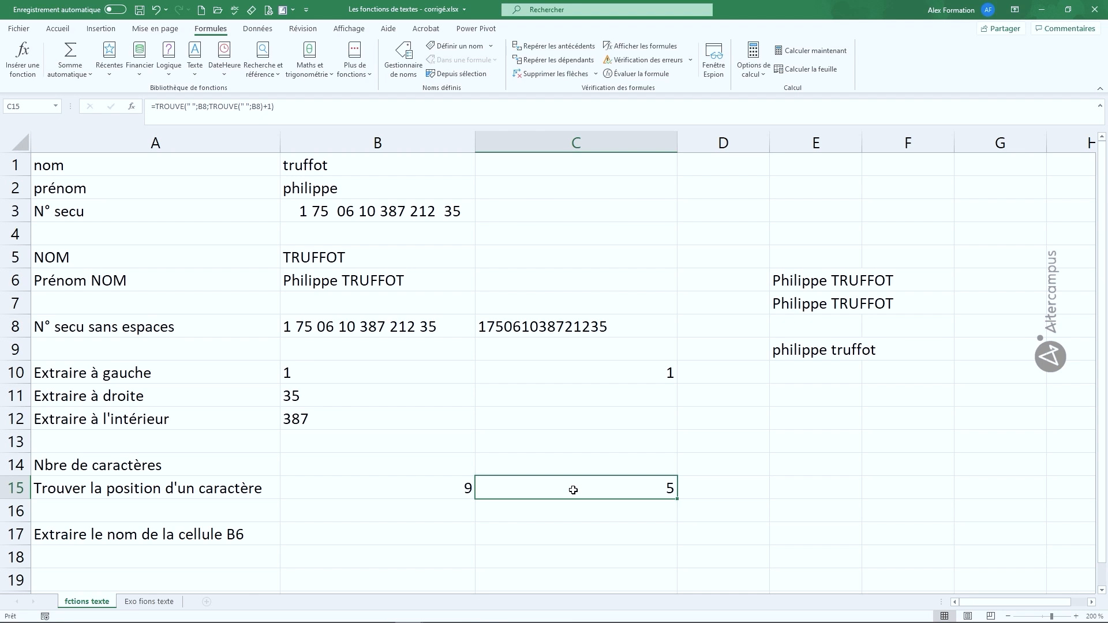
Step: Enter =TROUVE("u";B5) in D15 to search the last name in B5
{"action": "double_click", "coordinate": [711, 489]}
{"action": "type", "text": "=trouve("}
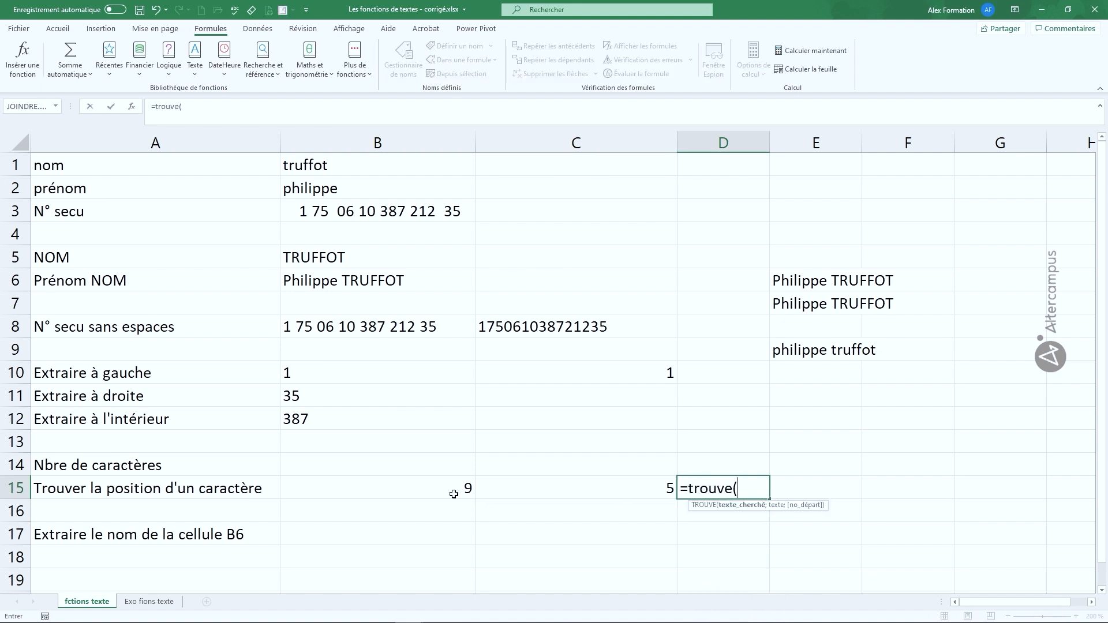
{"action": "type", "text": "\"u\";"}
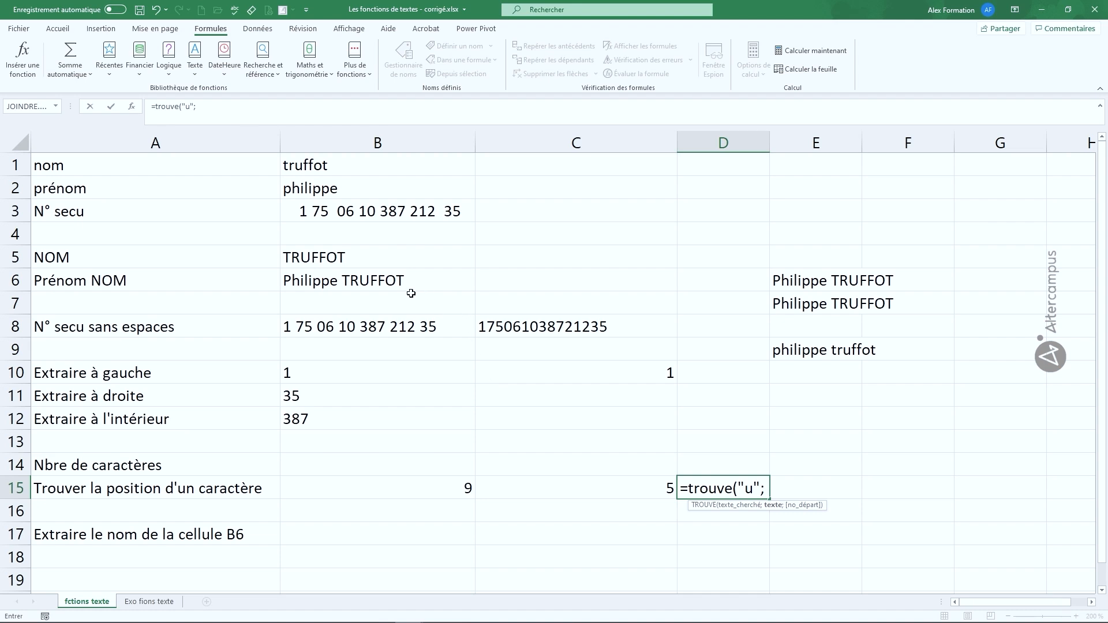
{"action": "left_click", "coordinate": [345, 254]}
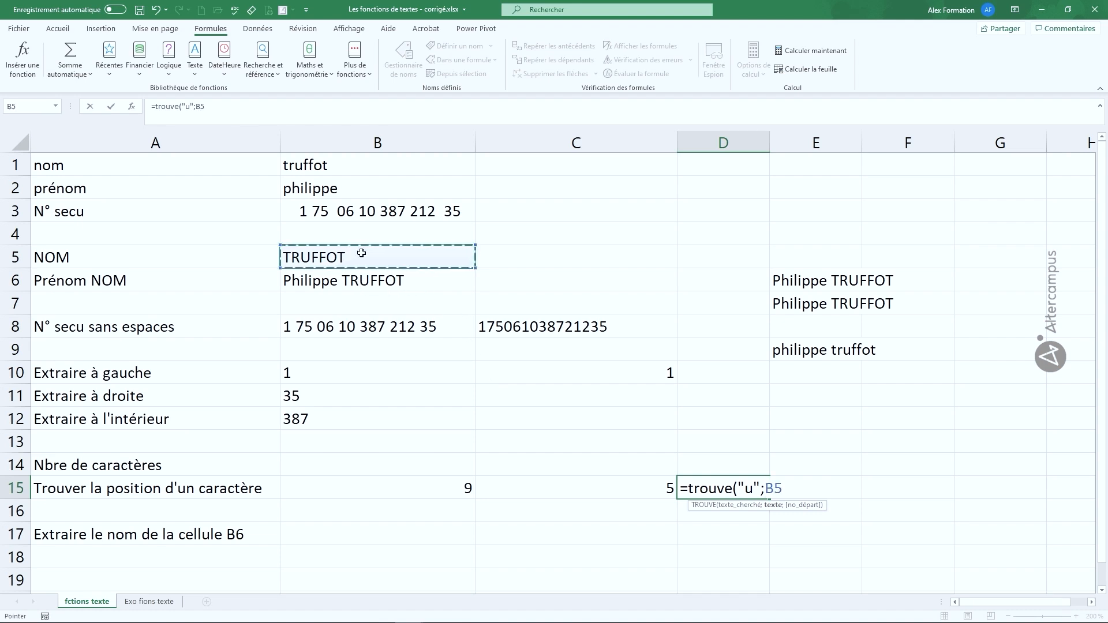
{"action": "type", "text": ")"}
{"action": "key", "text": "Return"}
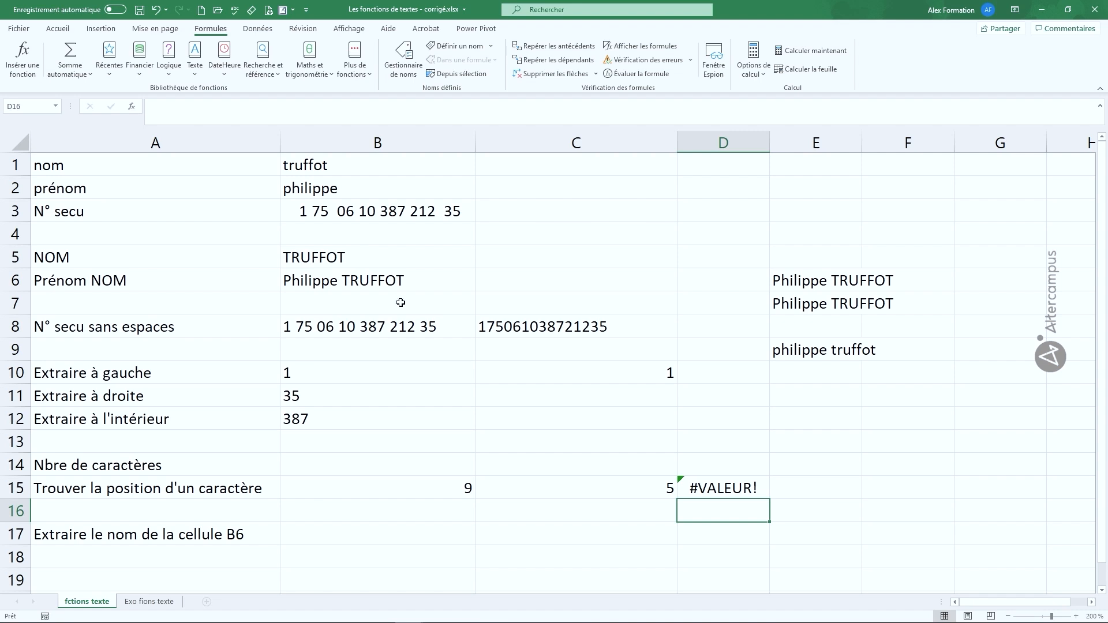
Step: Change the searched letter in D15 to uppercase "U" so it returns 3 instead of #VALEUR!
{"action": "double_click", "coordinate": [716, 488]}
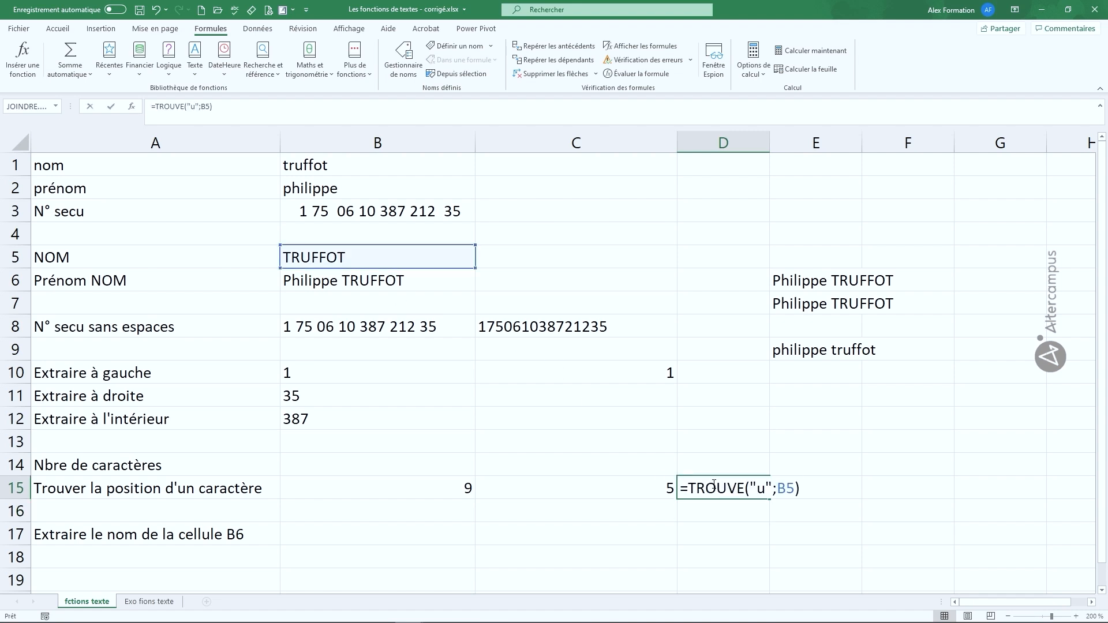
{"action": "double_click", "coordinate": [751, 489]}
{"action": "type", "text": "U"}
{"action": "key", "text": "Return"}
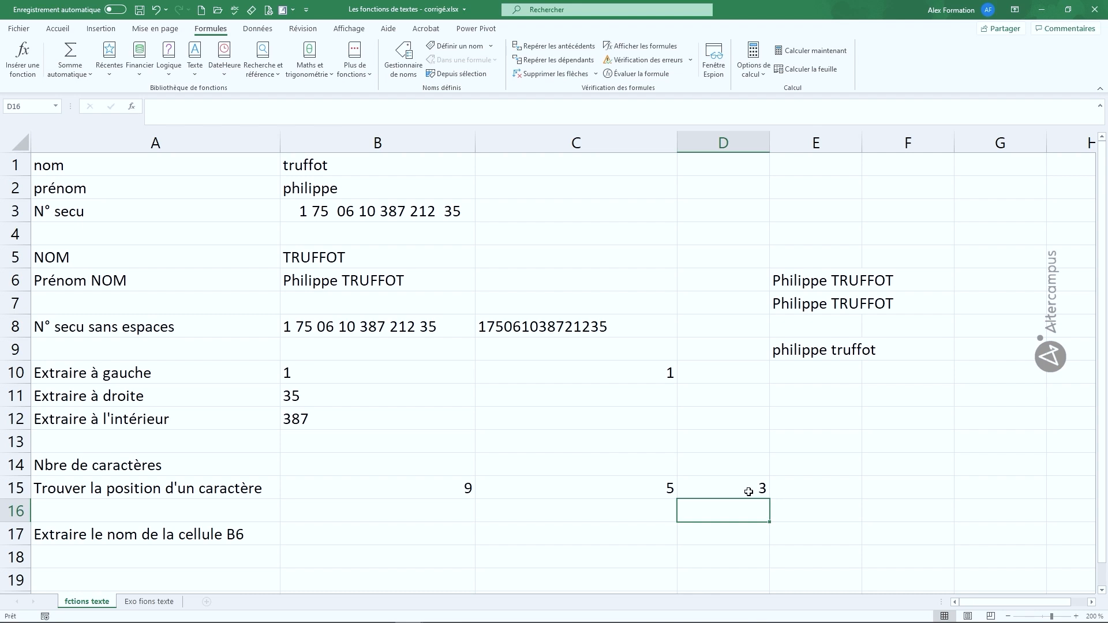
{"action": "left_click", "coordinate": [833, 486]}
Step: Enter =CHERCHE("u";B5) in E15, a case-insensitive search that also returns 3
{"action": "type", "text": "="}
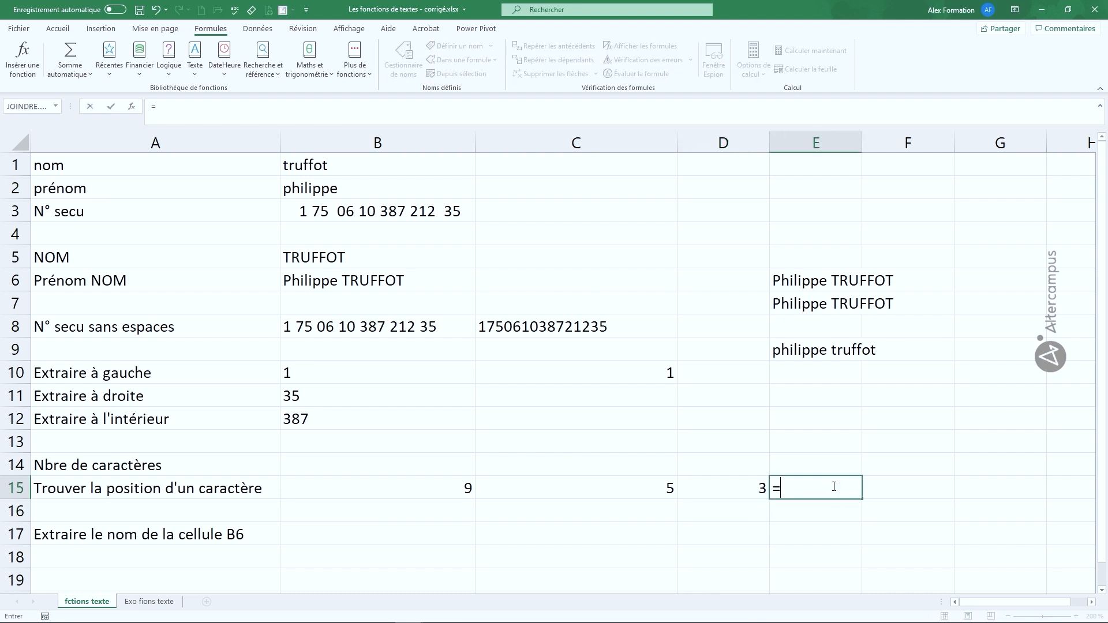
{"action": "type", "text": "cherche"}
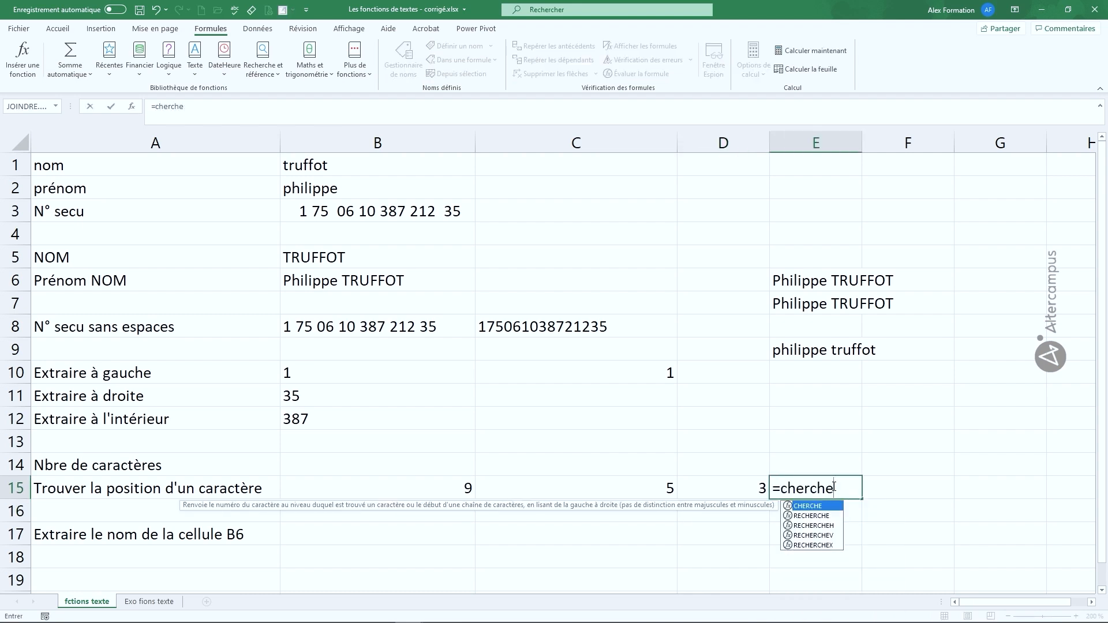
{"action": "type", "text": "("}
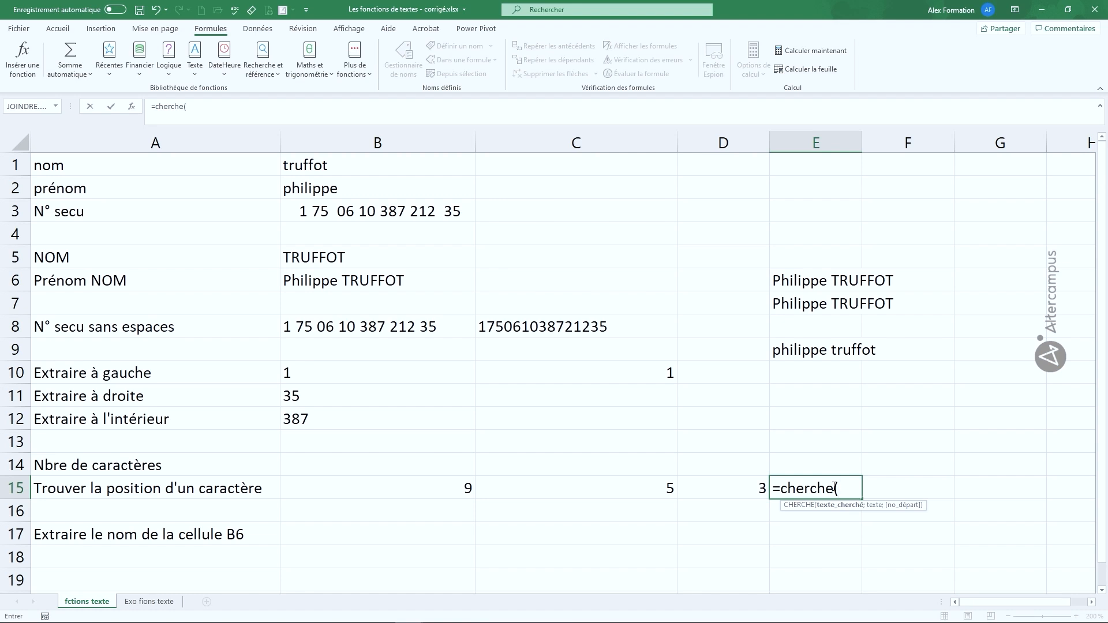
{"action": "type", "text": "\"u\";"}
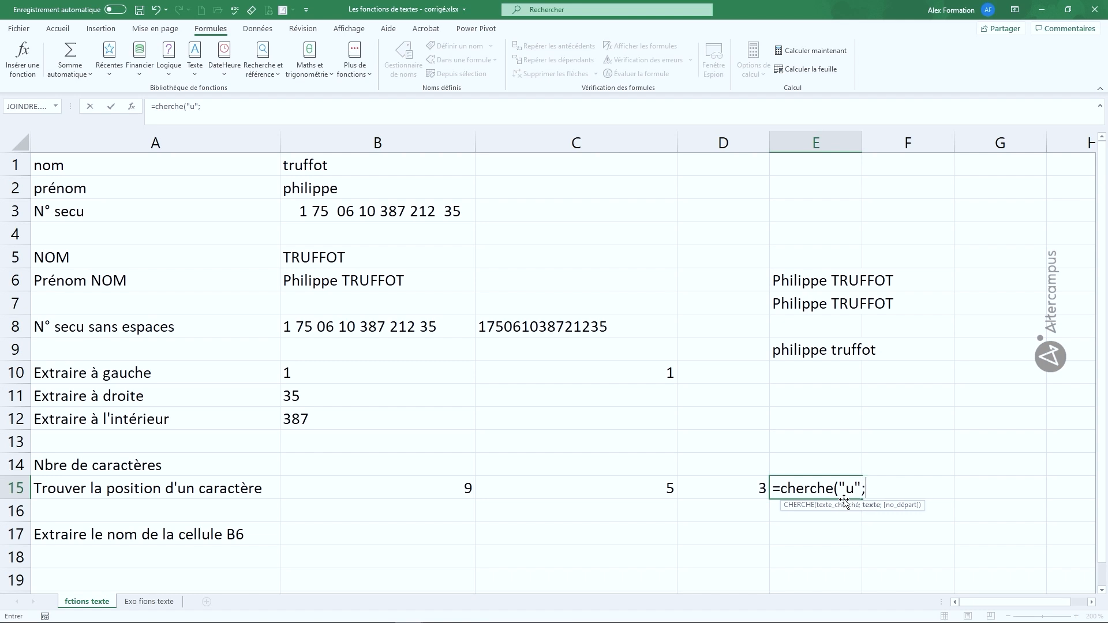
{"action": "left_click", "coordinate": [383, 263]}
{"action": "type", "text": ")"}
{"action": "key", "text": "Return"}
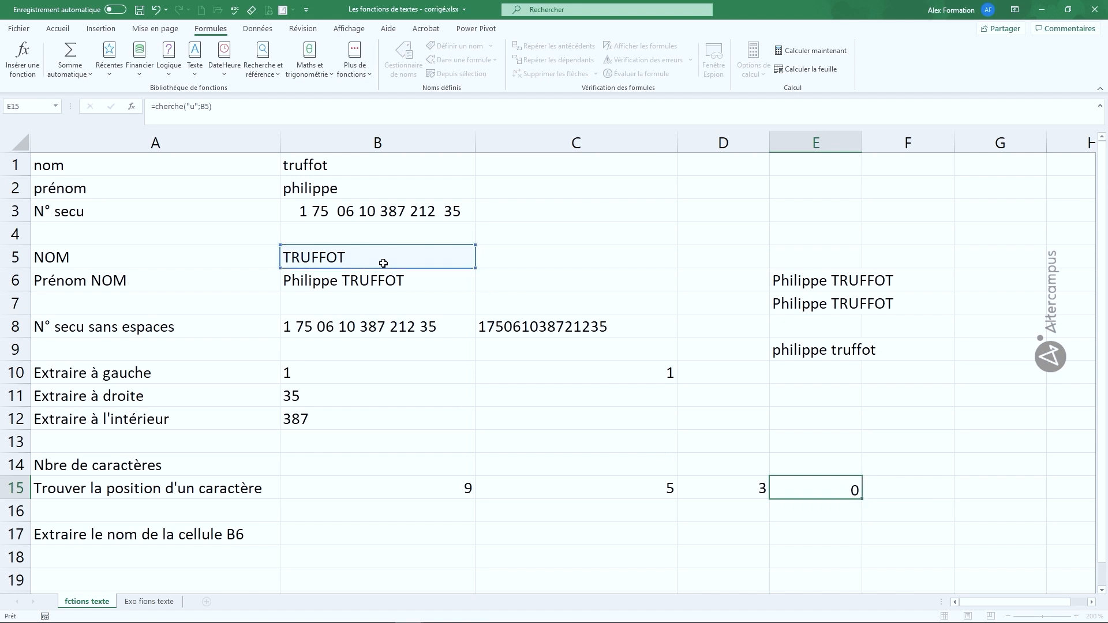
{"action": "key", "text": "Up"}
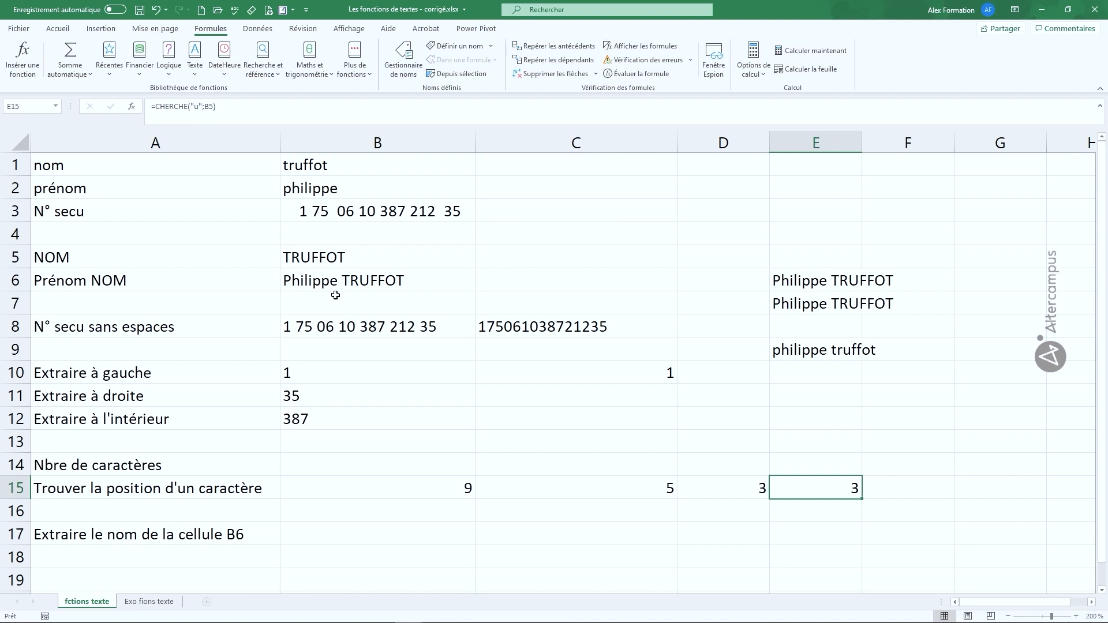
Step: Enter =NBCAR(B6) in B14 to count the 16 characters of the full name
{"action": "left_click", "coordinate": [368, 459]}
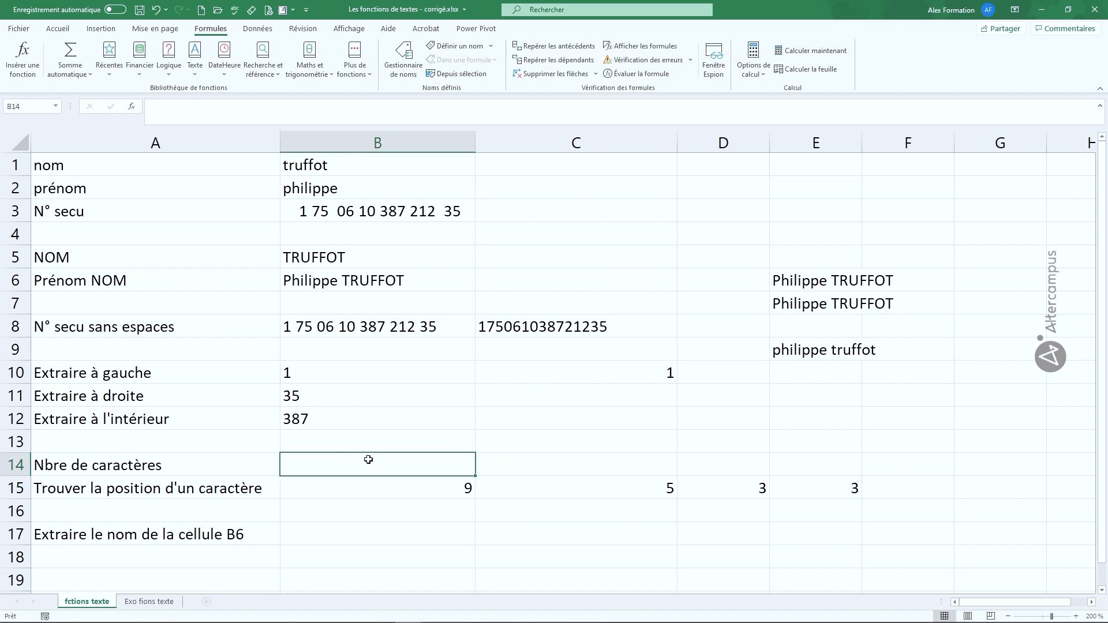
{"action": "type", "text": "=n"}
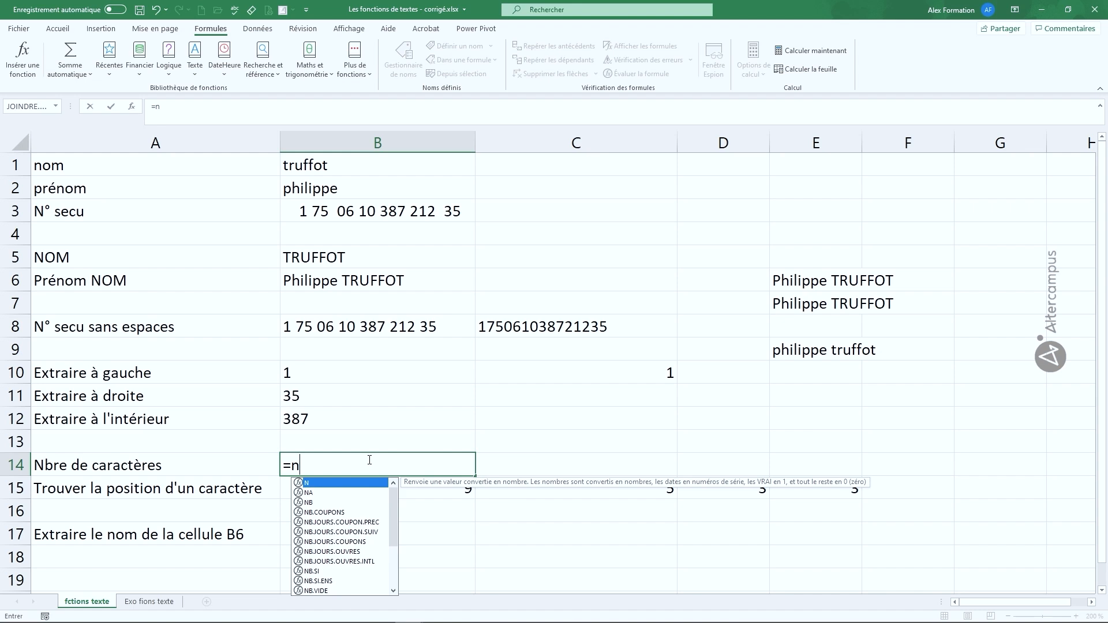
{"action": "type", "text": "bcar("}
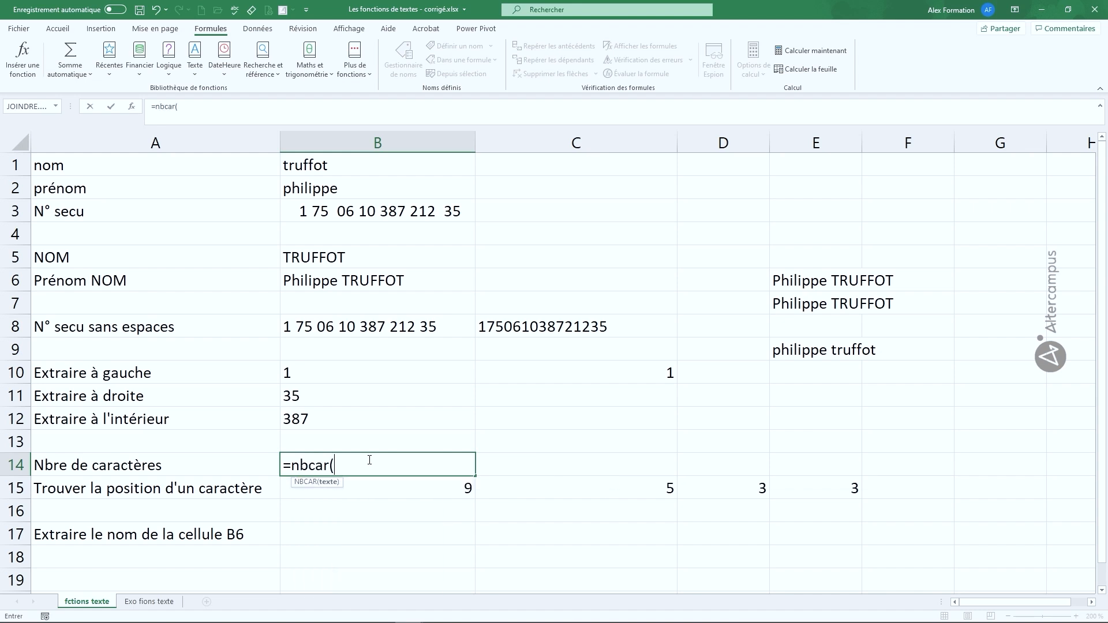
{"action": "left_click", "coordinate": [367, 283]}
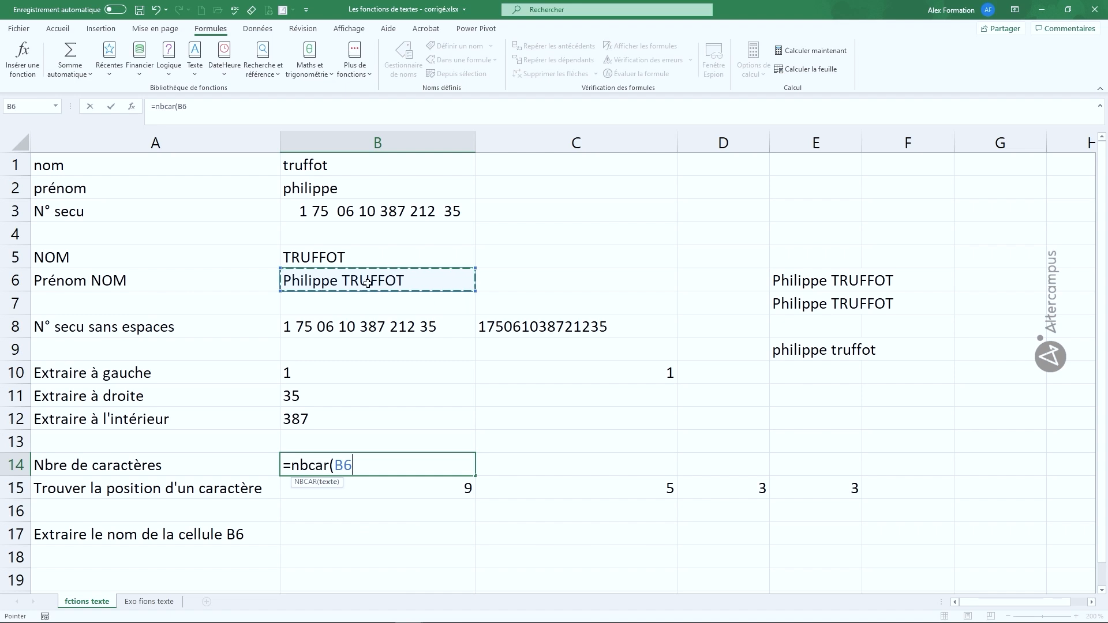
{"action": "type", "text": ")"}
{"action": "key", "text": "Return"}
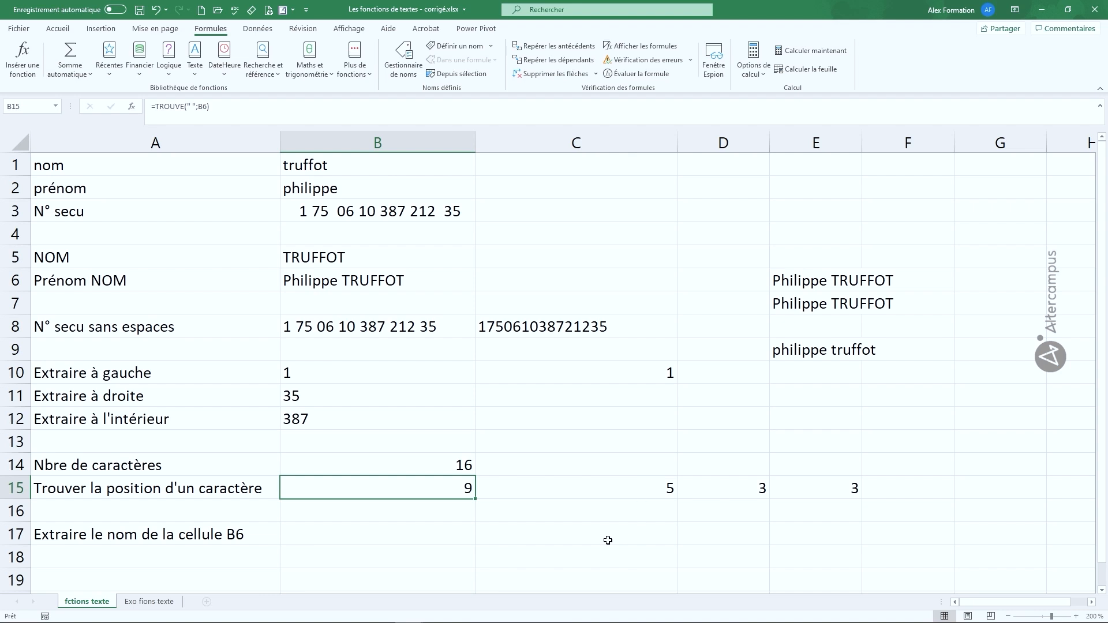
Step: Select cell B17, the row for extracting the last name from B6
{"action": "left_click", "coordinate": [391, 528]}
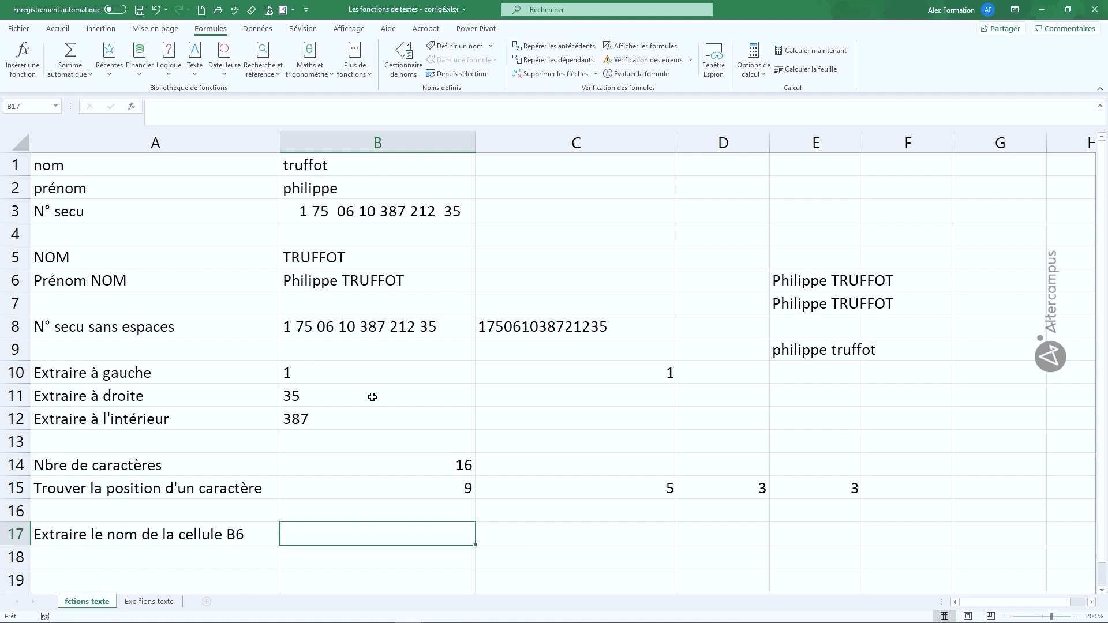
Step: Enter =DROITE(B6;B14-B15) in B17 to extract the last name from B6
{"action": "type", "text": "="}
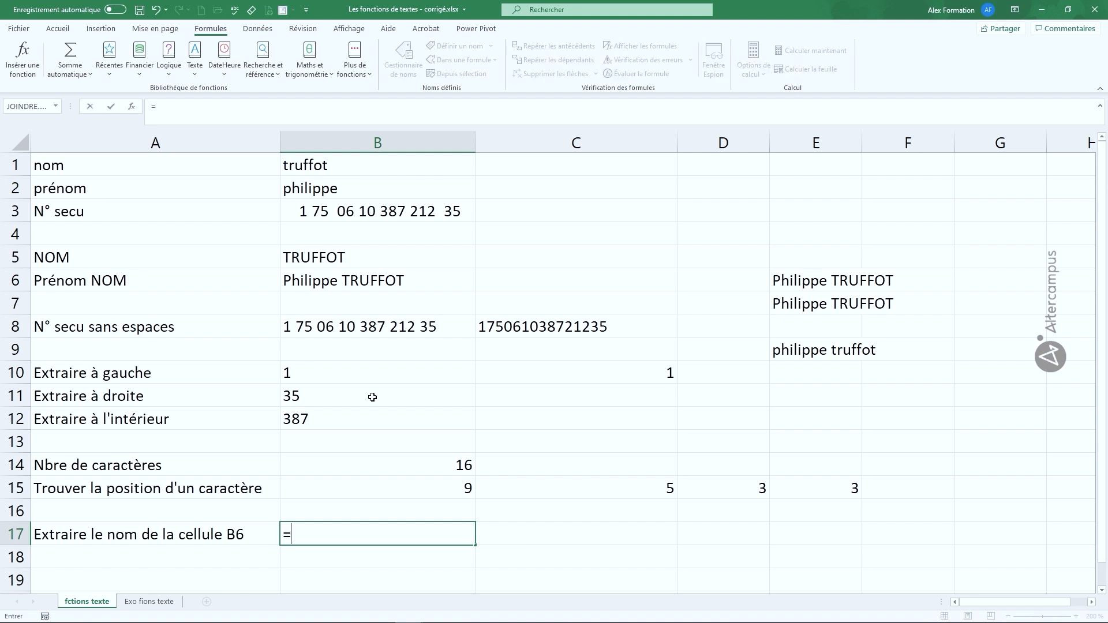
{"action": "type", "text": "droite"}
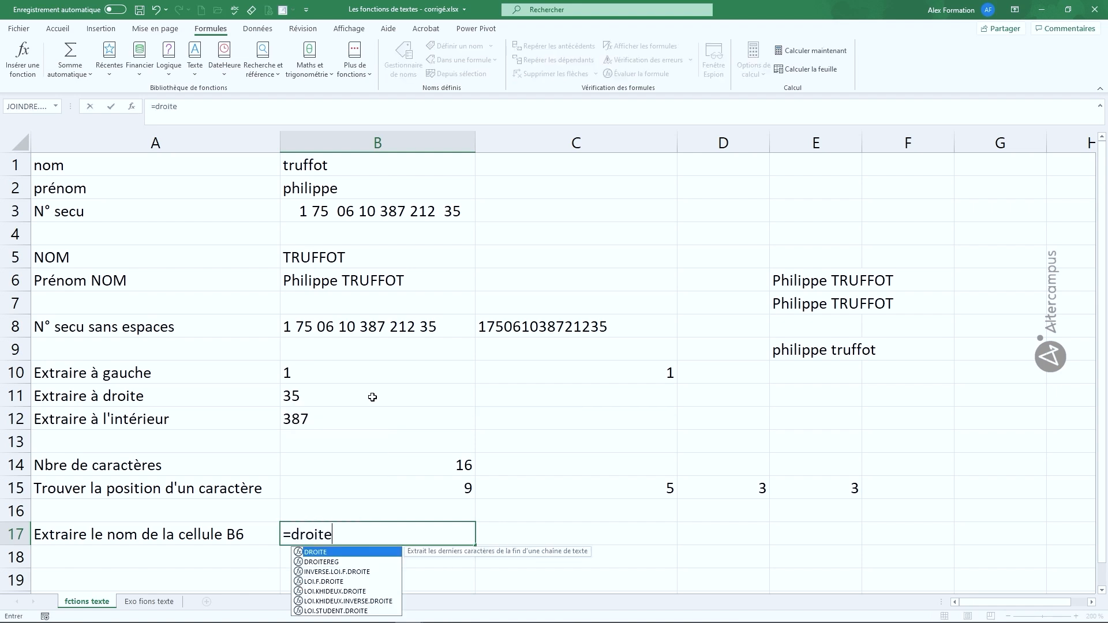
{"action": "type", "text": "("}
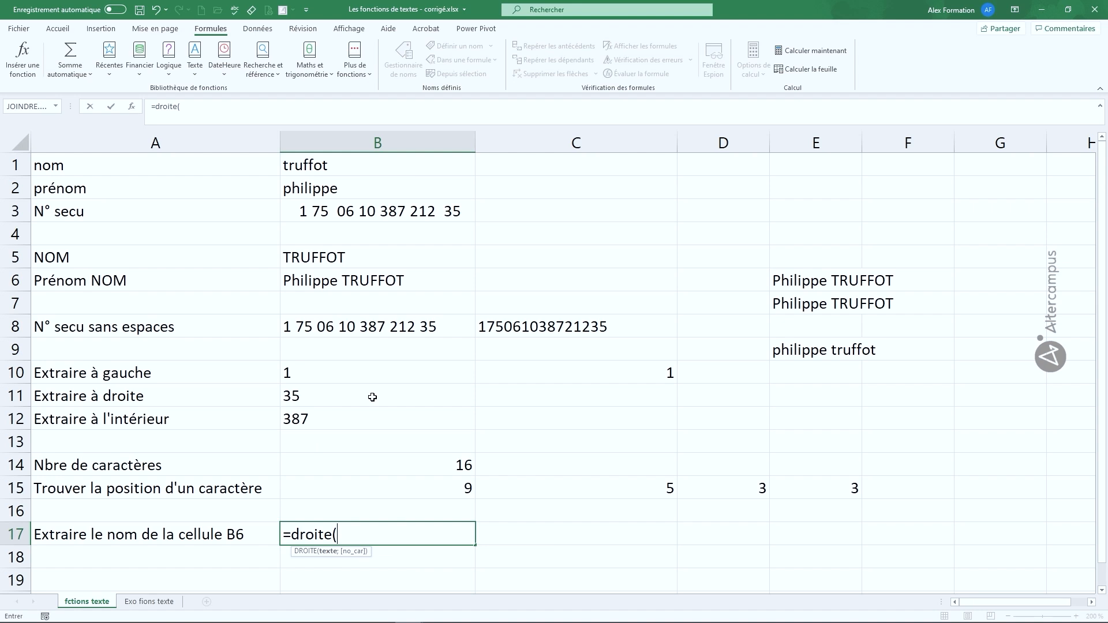
{"action": "left_click", "coordinate": [396, 281]}
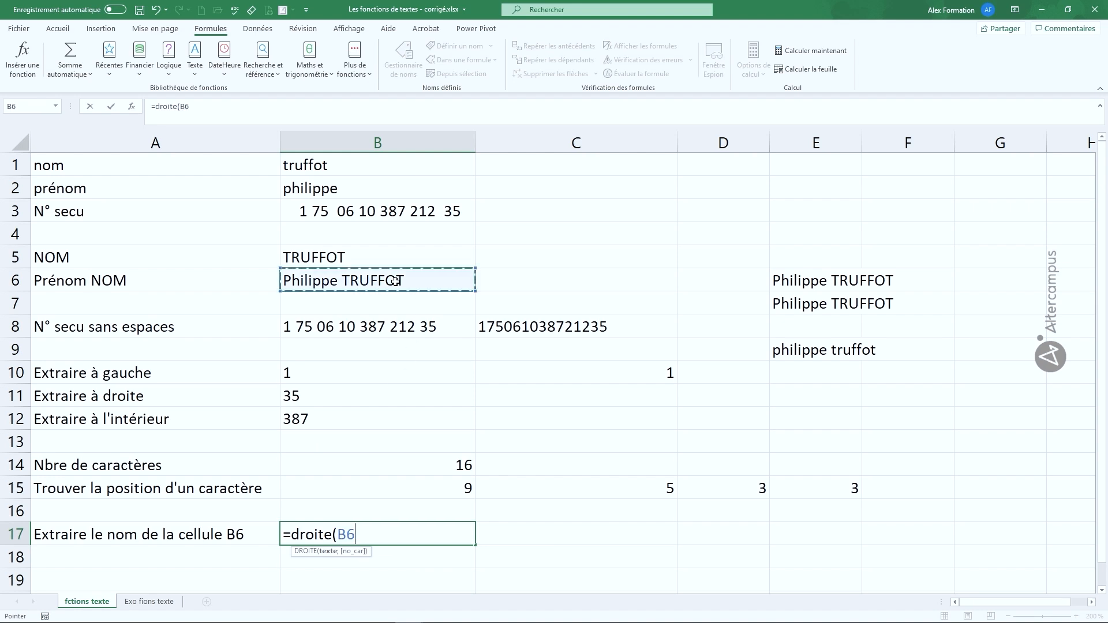
{"action": "type", "text": ";"}
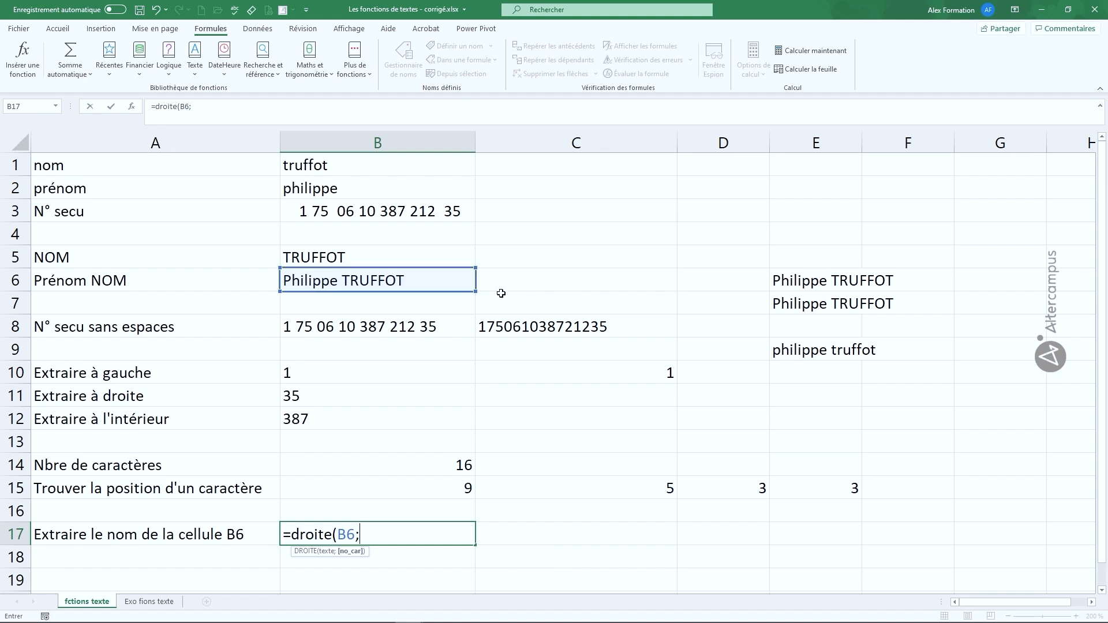
{"action": "left_click", "coordinate": [441, 464]}
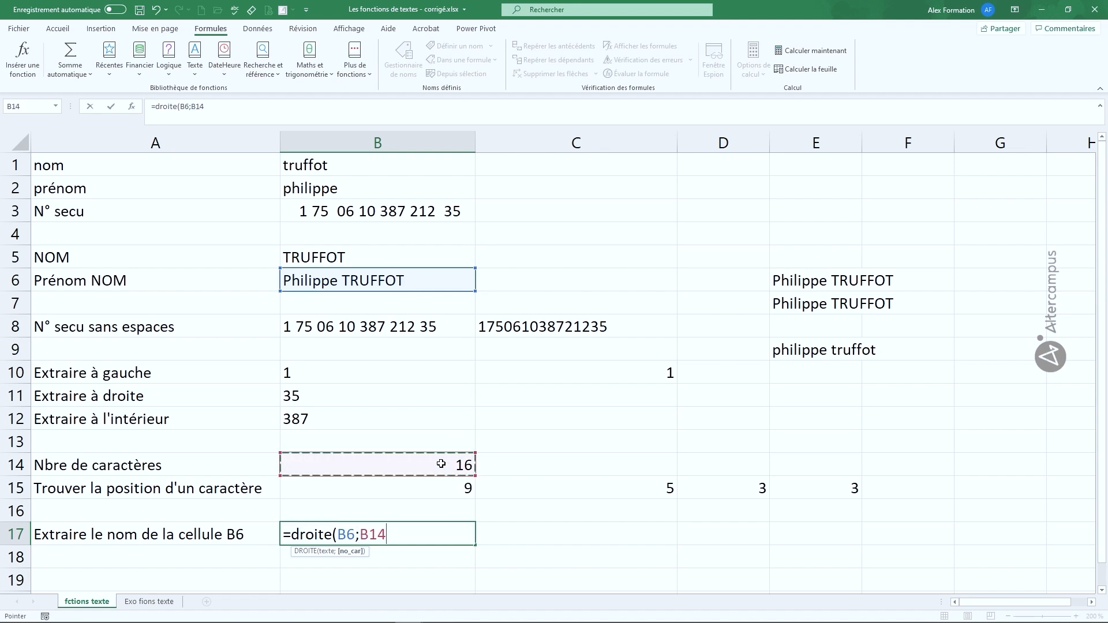
{"action": "type", "text": "-"}
{"action": "left_click", "coordinate": [424, 488]}
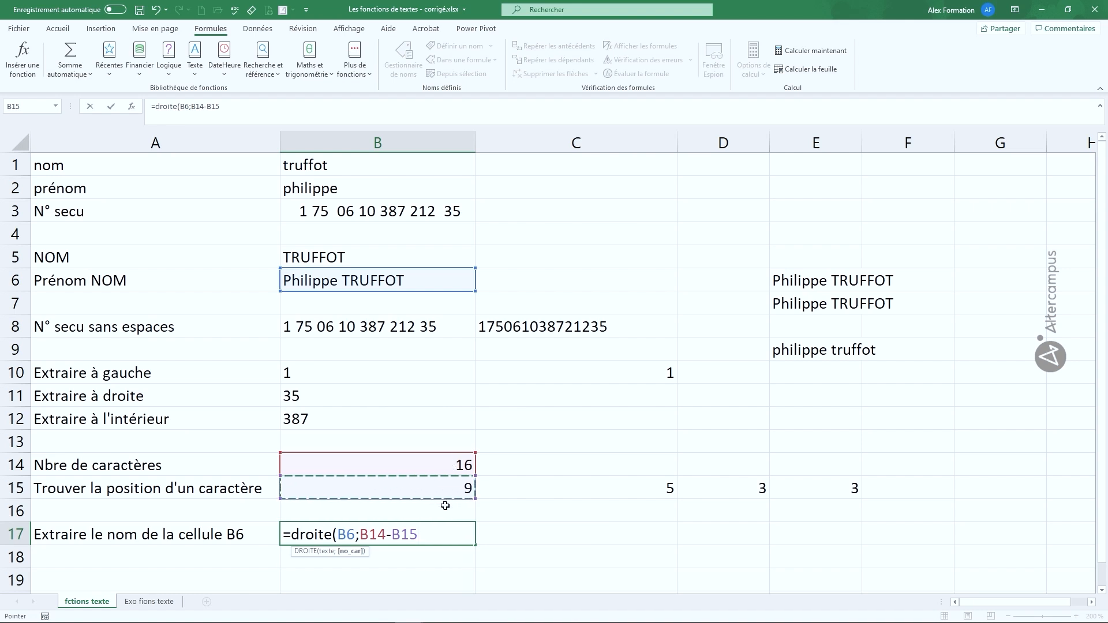
{"action": "type", "text": ")"}
{"action": "key", "text": "Return"}
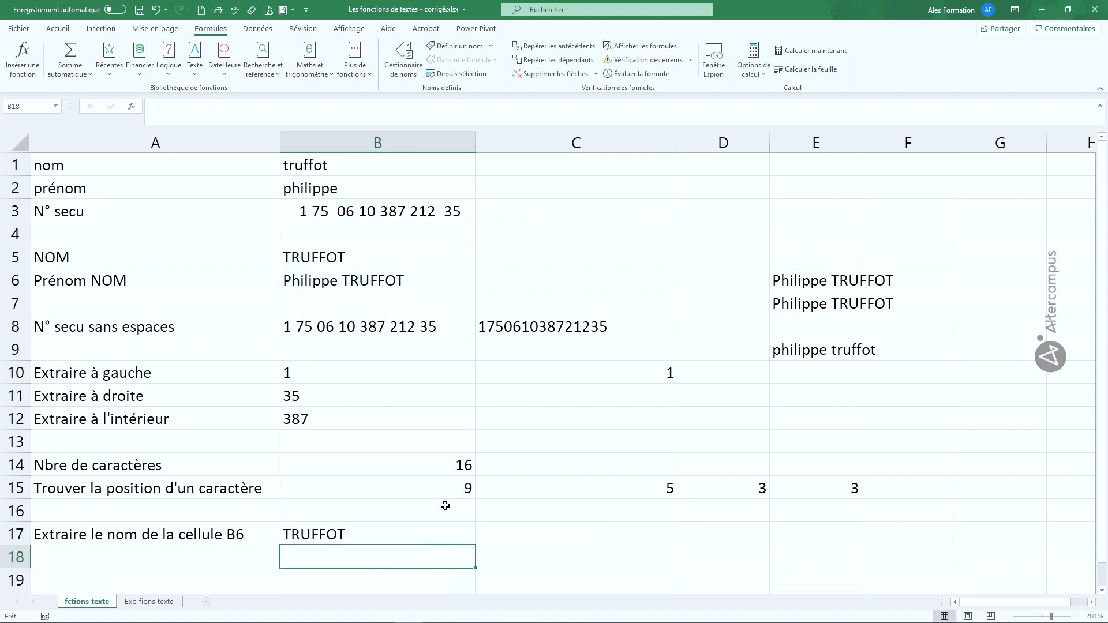
Step: Replace the sample first name in B2 and last name in B1 with a different person's name
{"action": "key", "text": "Up"}
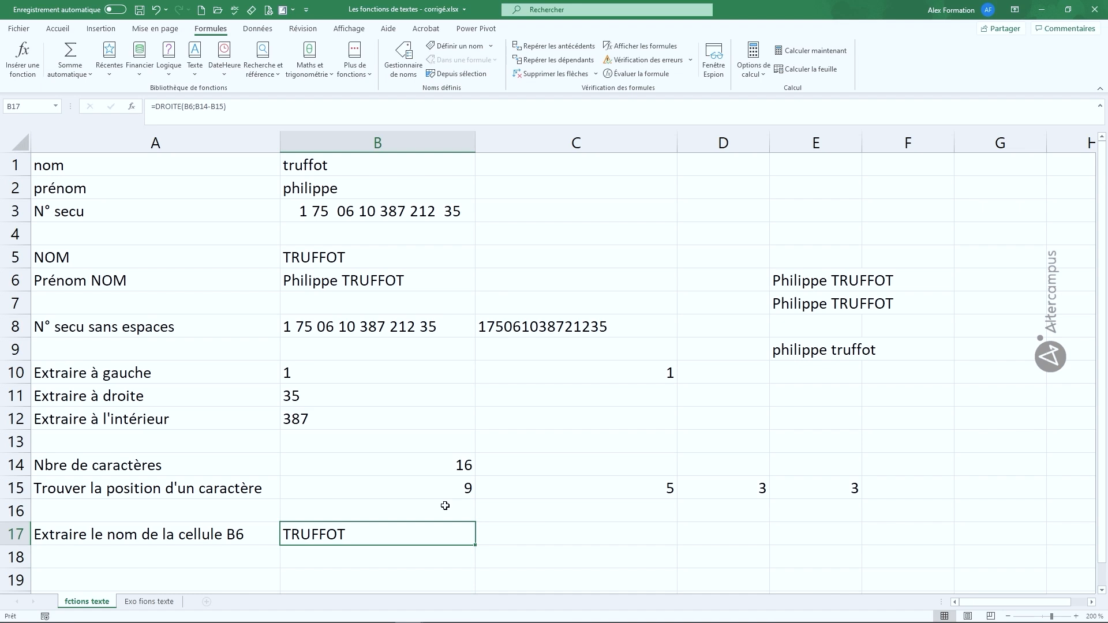
{"action": "left_click", "coordinate": [315, 188]}
{"action": "double_click", "coordinate": [314, 188]}
{"action": "double_click", "coordinate": [316, 187]}
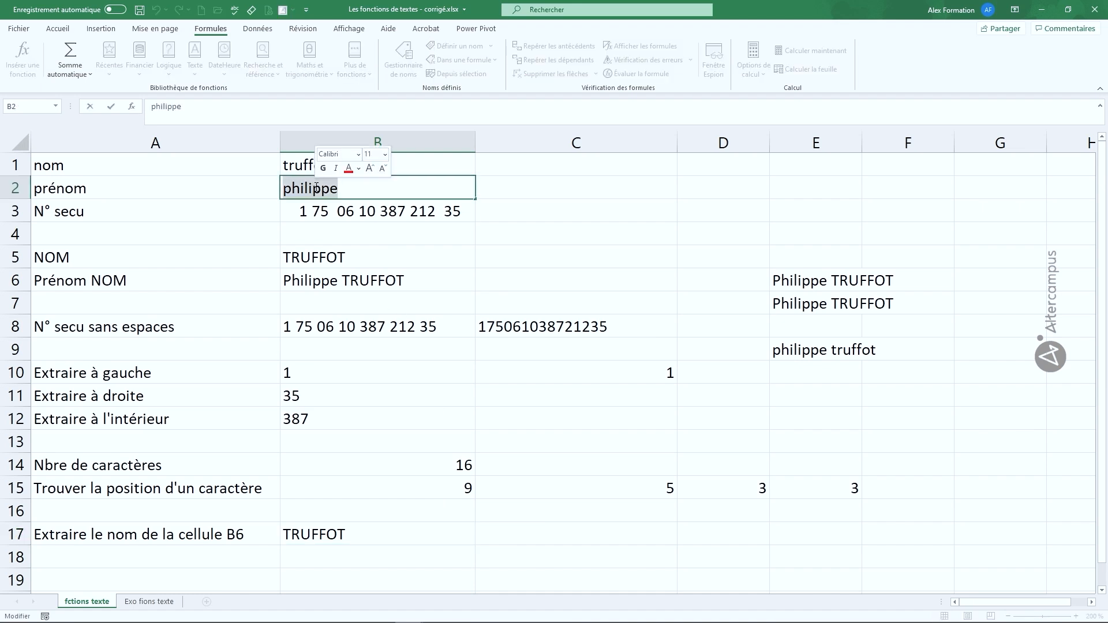
{"action": "type", "text": "Laurent"}
{"action": "double_click", "coordinate": [329, 165]}
{"action": "left_click_drag", "start_coordinate": [329, 165], "coordinate": [267, 162]}
{"action": "type", "text": "D"}
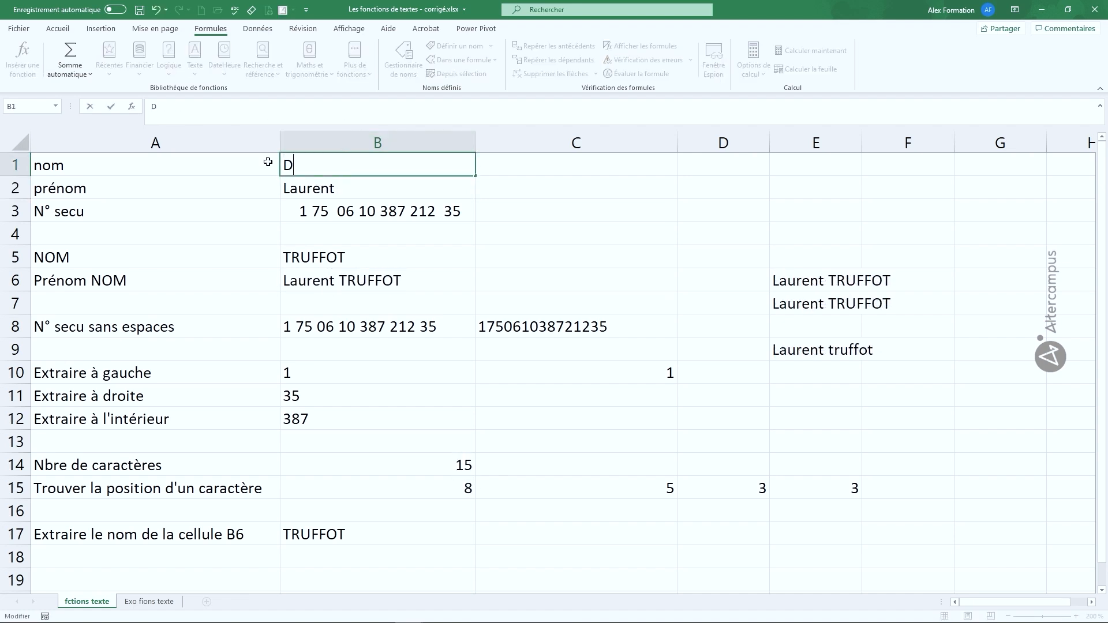
{"action": "type", "text": "upont"}
{"action": "key", "text": "Return"}
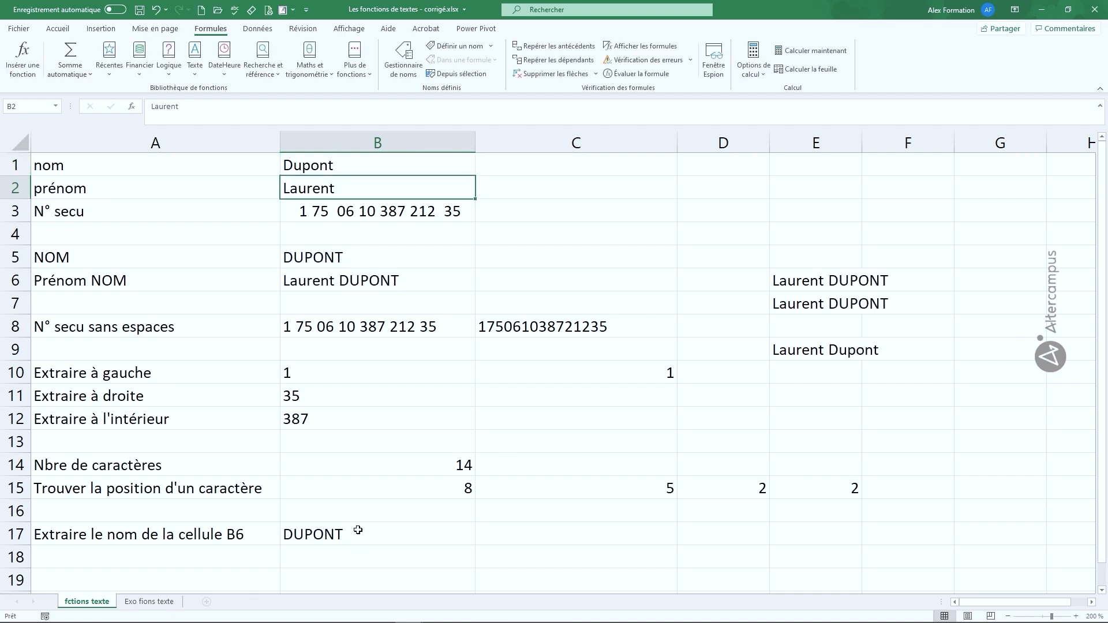
{"action": "double_click", "coordinate": [350, 187]}
{"action": "left_click_drag", "start_coordinate": [349, 187], "coordinate": [271, 191]}
{"action": "type", "text": "Eric"}
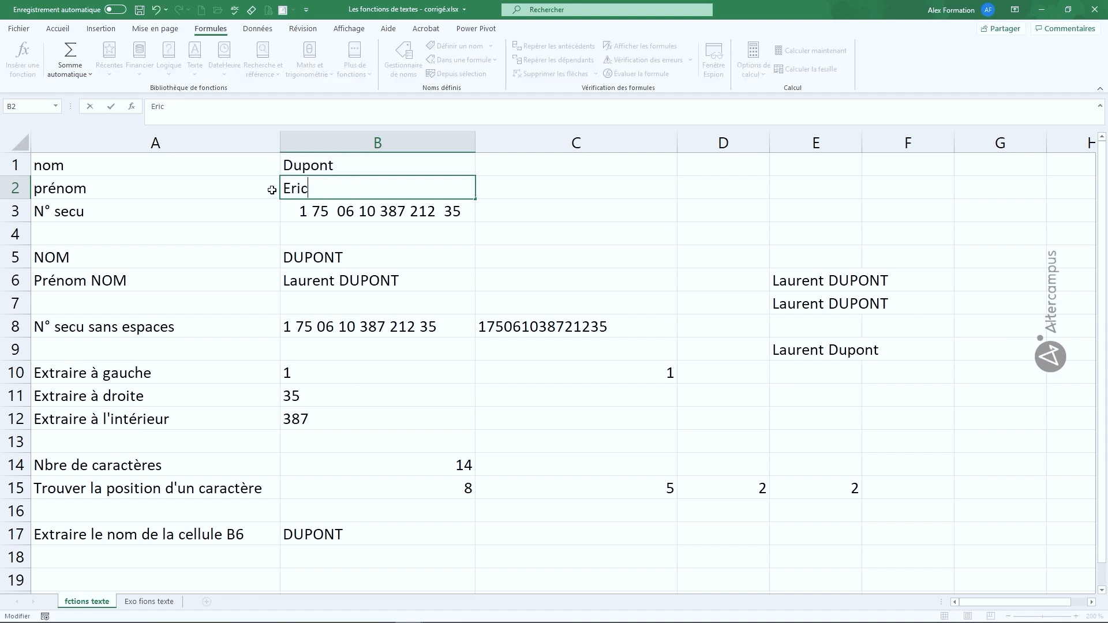
{"action": "key", "text": "Return"}
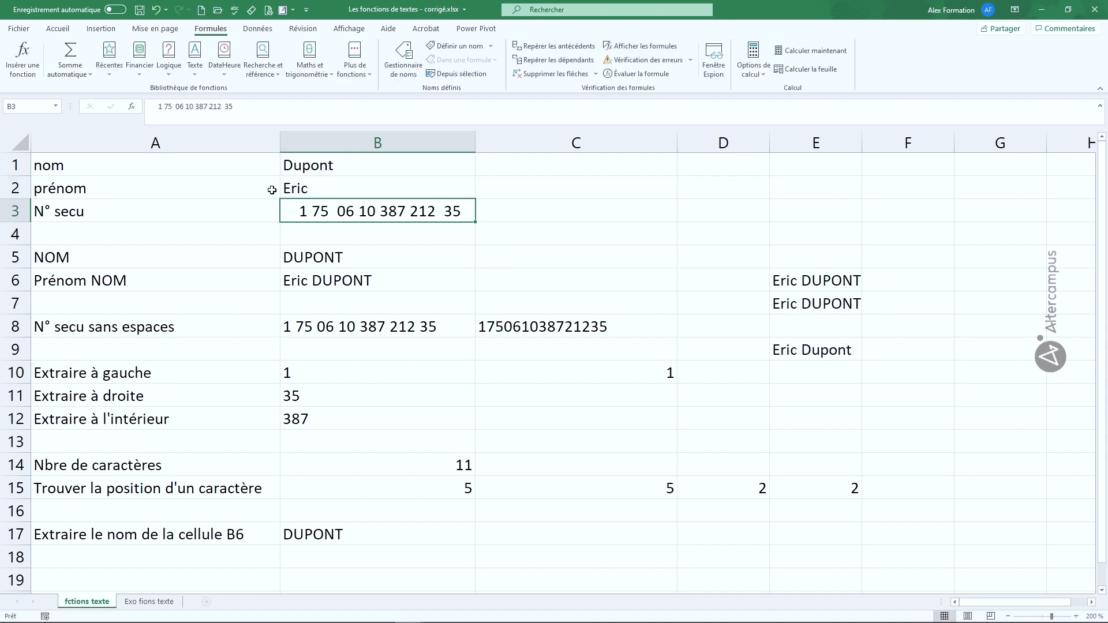
Step: Check that B14 and B15 recalculate to 11 and 5, and commit B17's last-name formula
{"action": "left_click", "coordinate": [428, 465]}
{"action": "left_click", "coordinate": [427, 486]}
{"action": "double_click", "coordinate": [403, 532]}
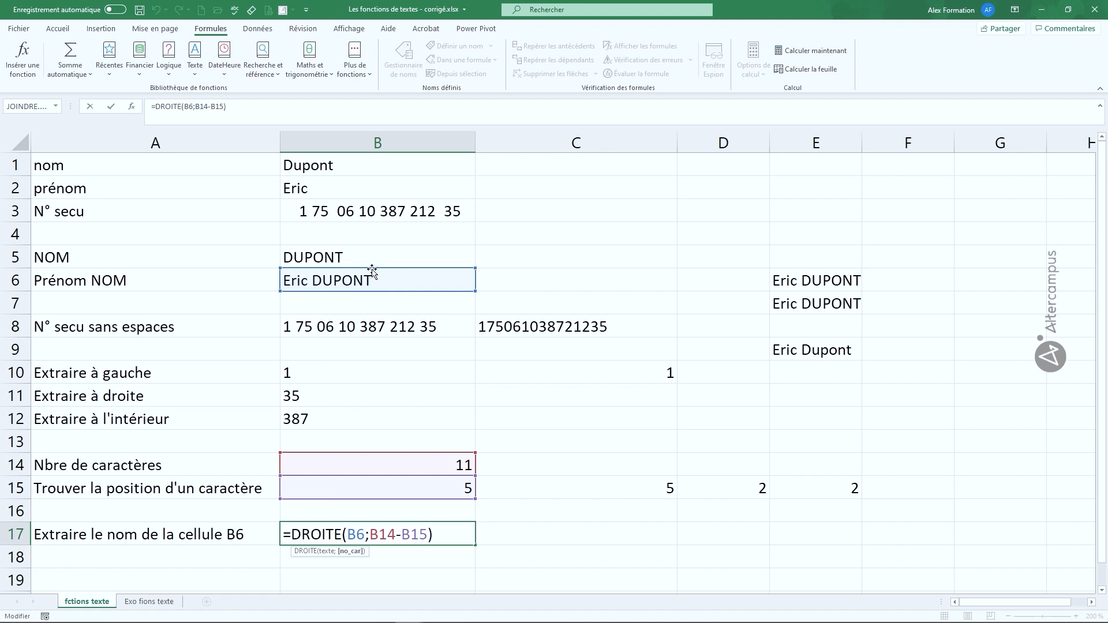
{"action": "key", "text": "Return"}
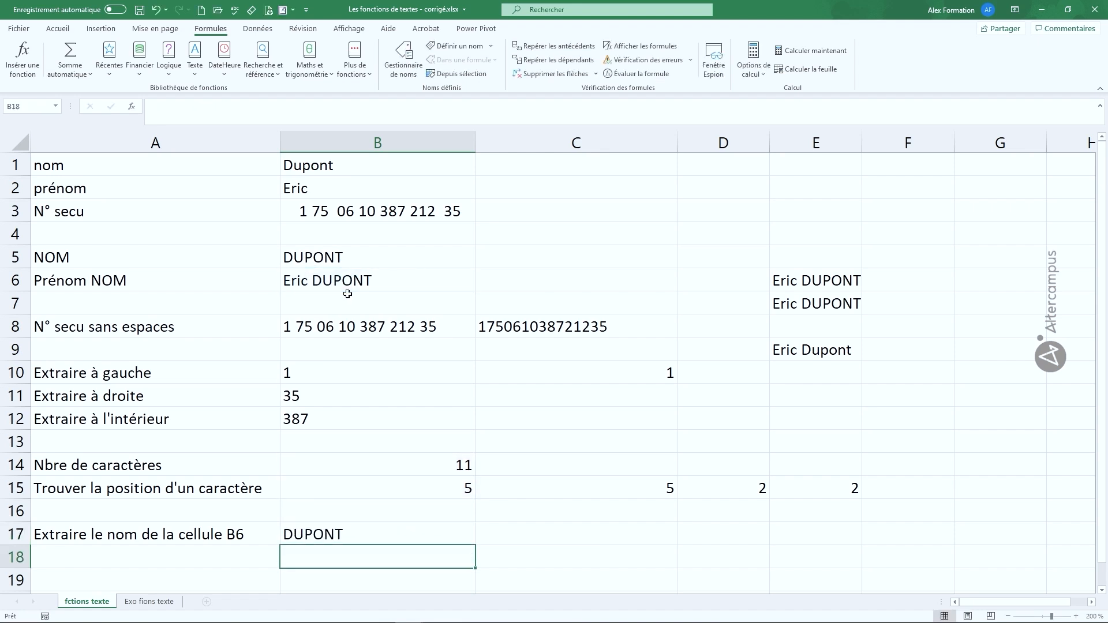
{"action": "left_click", "coordinate": [537, 538]}
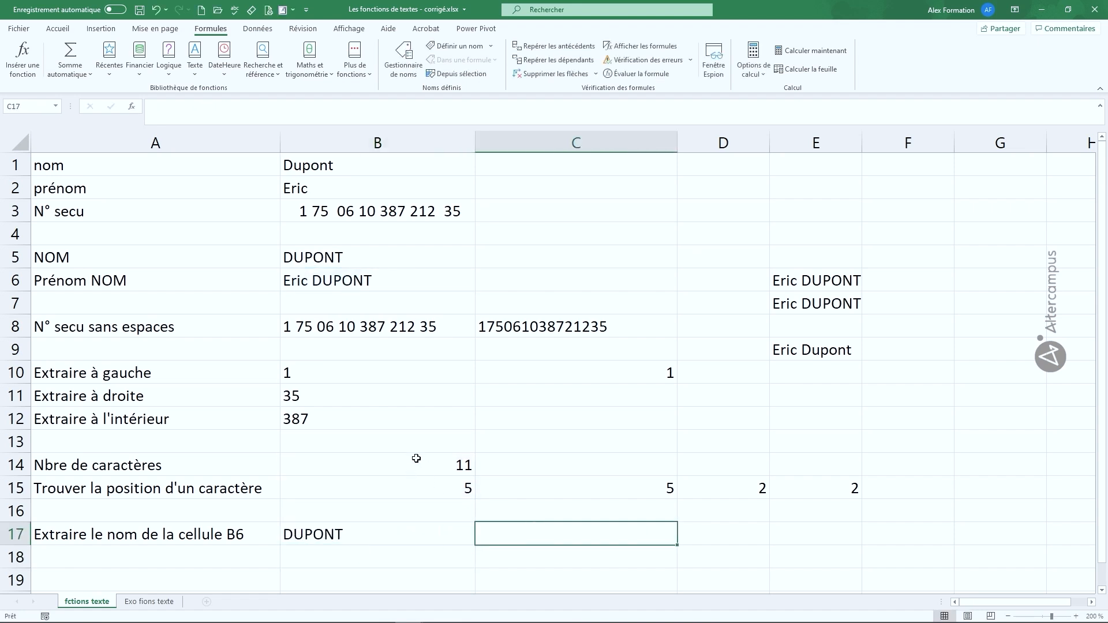
Step: Enter =DROITE(B6;NBCAR(B6)-TROUVE(" ";B6)) in C17 to extract the last name without helper cells
{"action": "type", "text": "="}
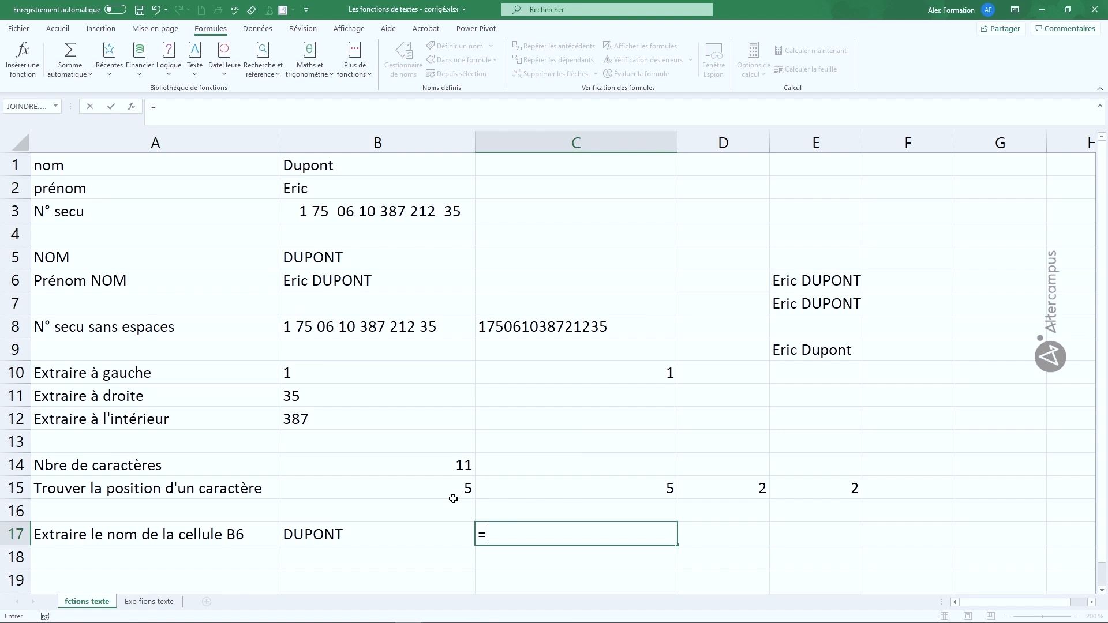
{"action": "type", "text": "droite("}
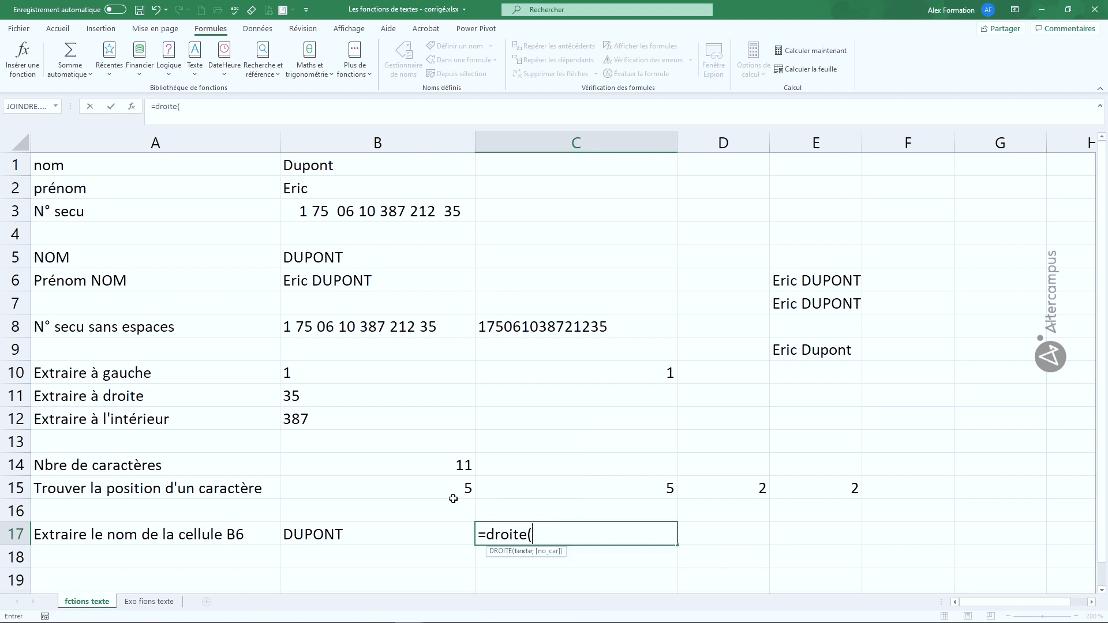
{"action": "left_click", "coordinate": [354, 280]}
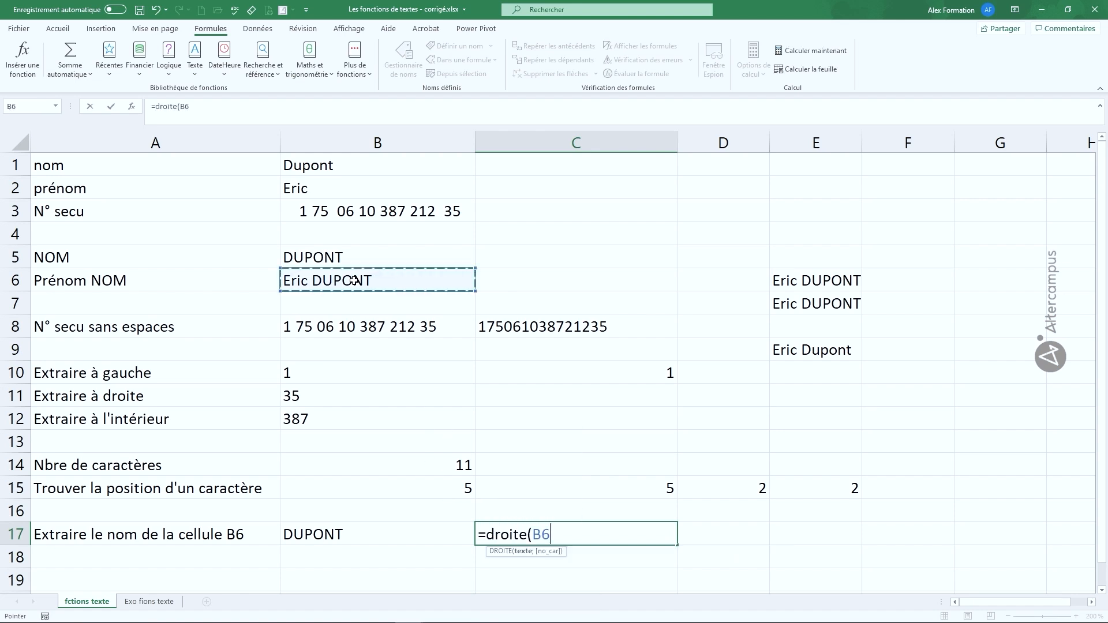
{"action": "type", "text": ";"}
{"action": "type", "text": "n"}
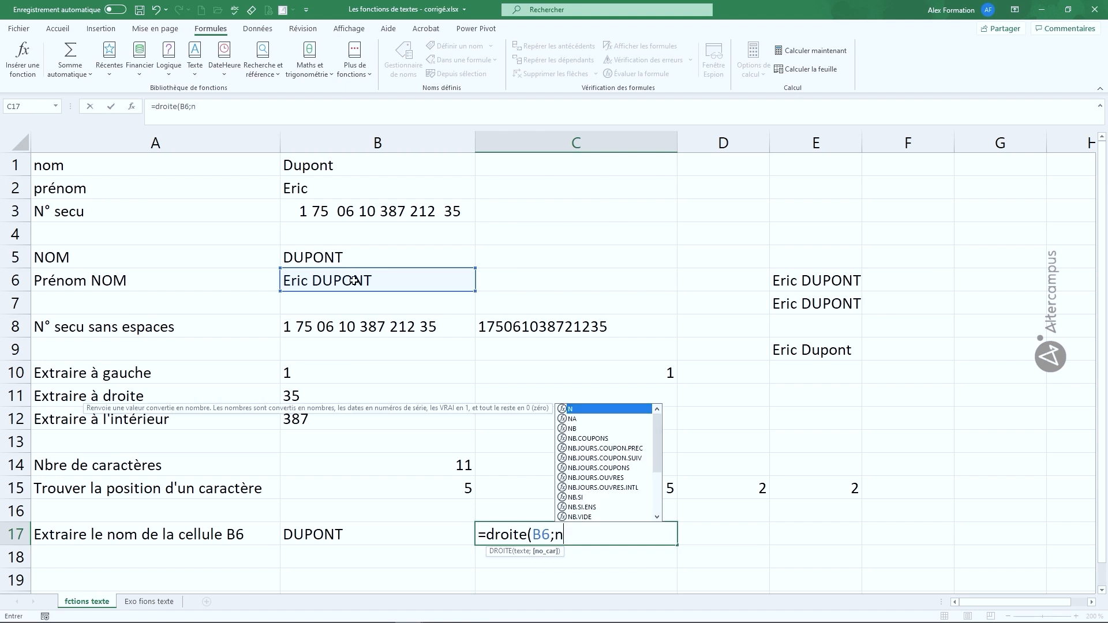
{"action": "type", "text": "bcar"}
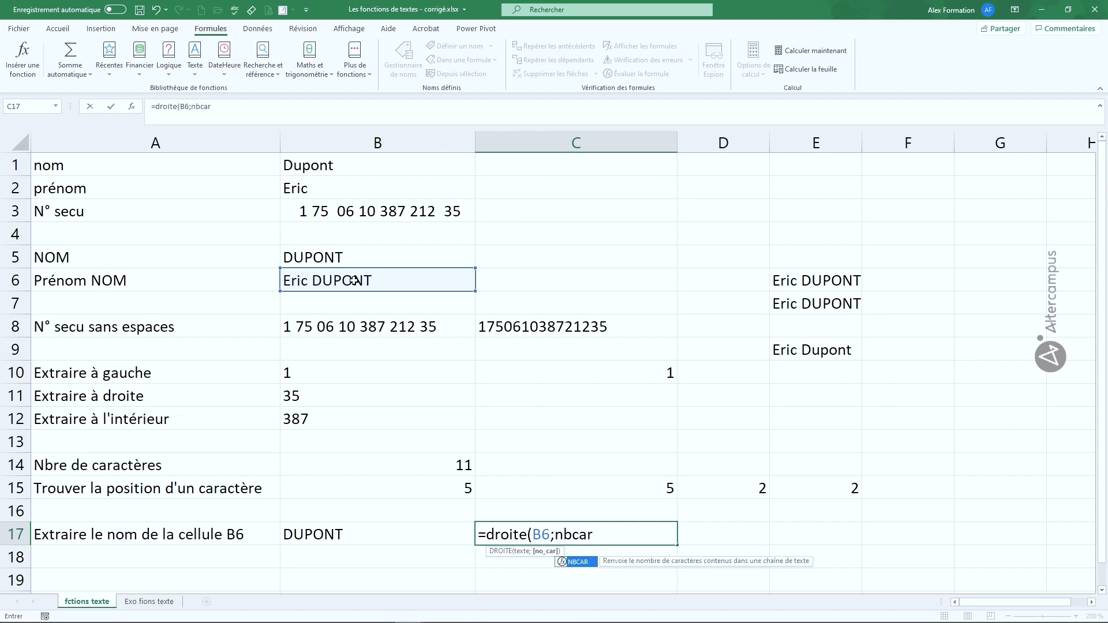
{"action": "type", "text": "("}
{"action": "left_click", "coordinate": [363, 280]}
{"action": "type", "text": ")-"}
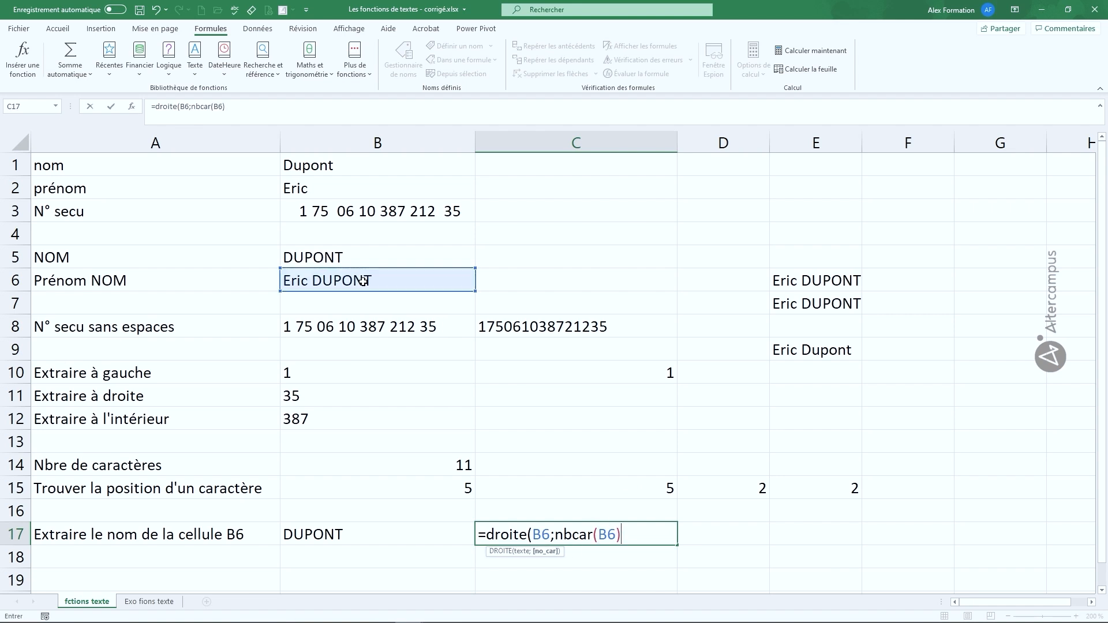
{"action": "type", "text": "trouve("}
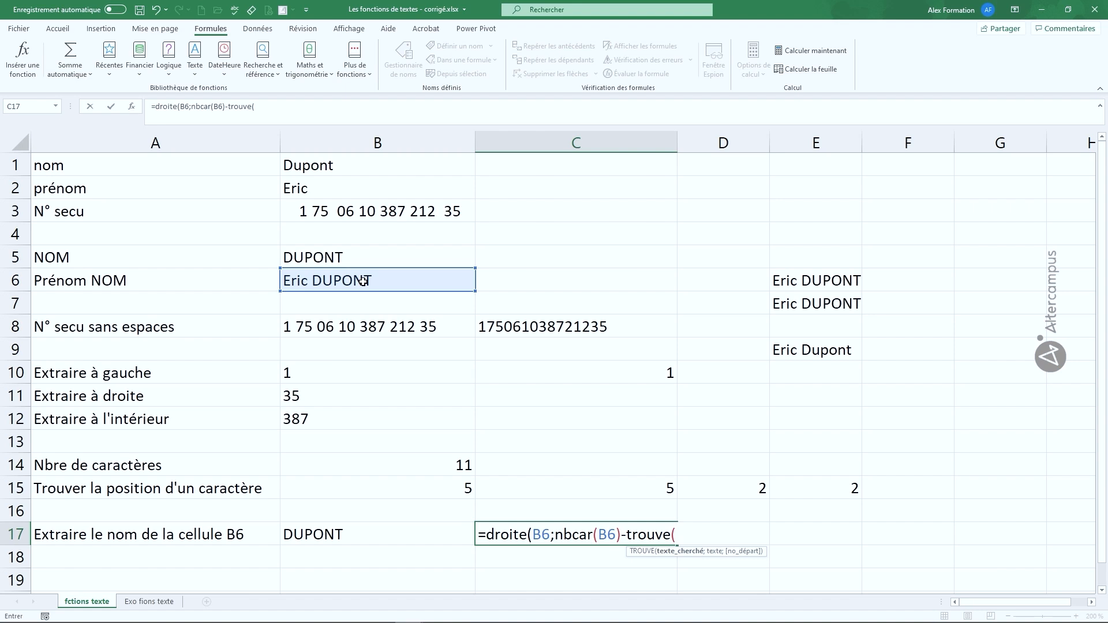
{"action": "type", "text": "\" \";"}
{"action": "left_click", "coordinate": [363, 282]}
{"action": "type", "text": ")"}
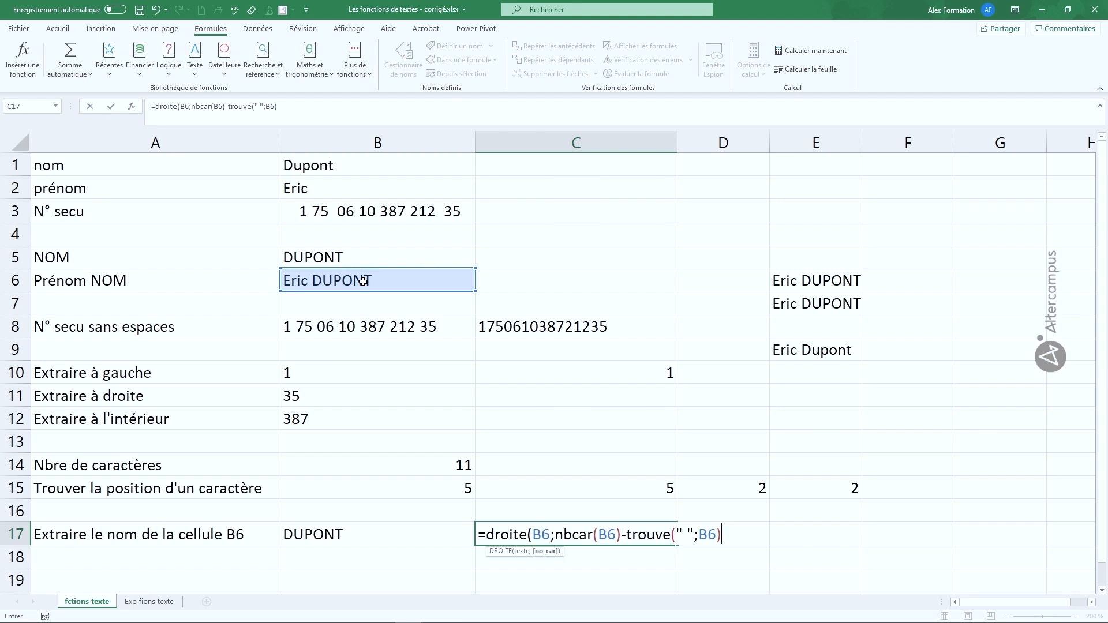
{"action": "type", "text": ")"}
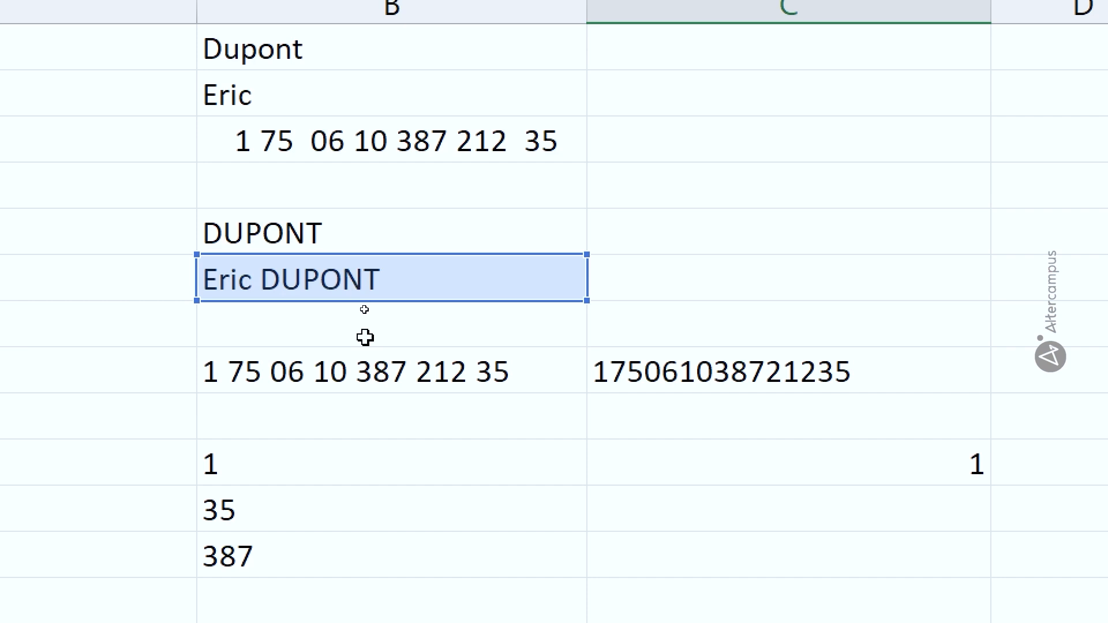
{"action": "scroll", "coordinate": [375, 346], "scroll_direction": "down", "scroll_amount": 2}
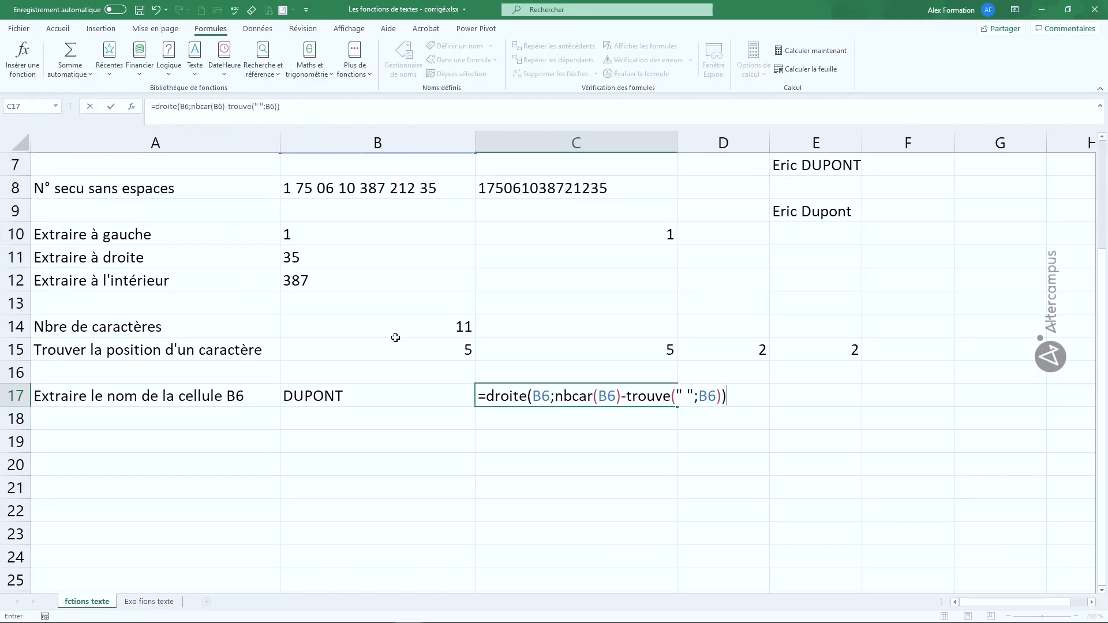
{"action": "key", "text": "Return"}
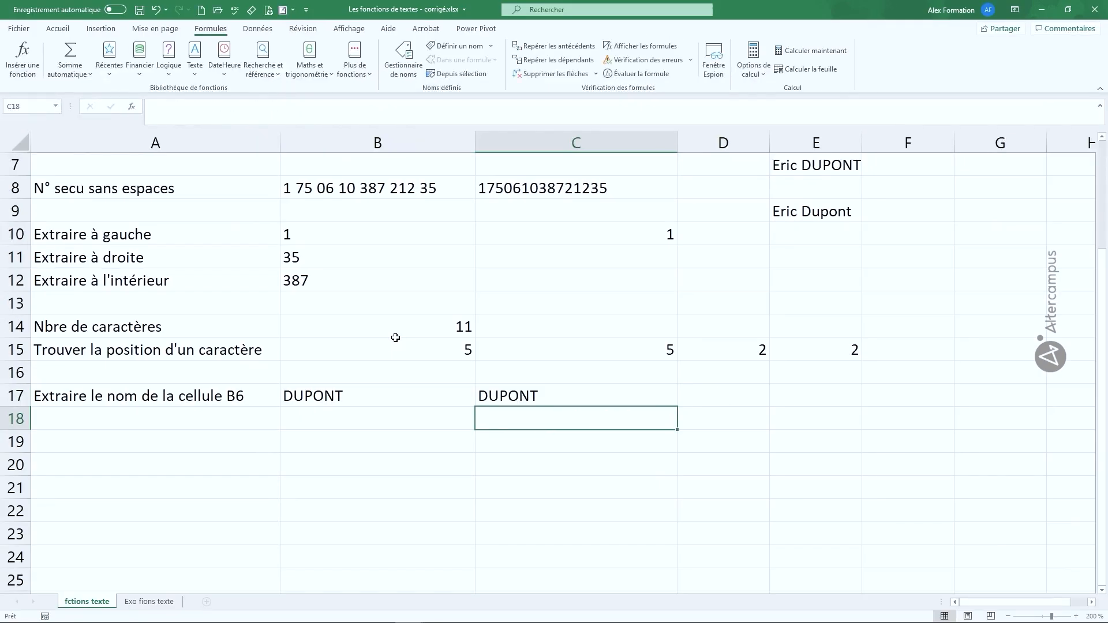
{"action": "key", "text": "Left"}
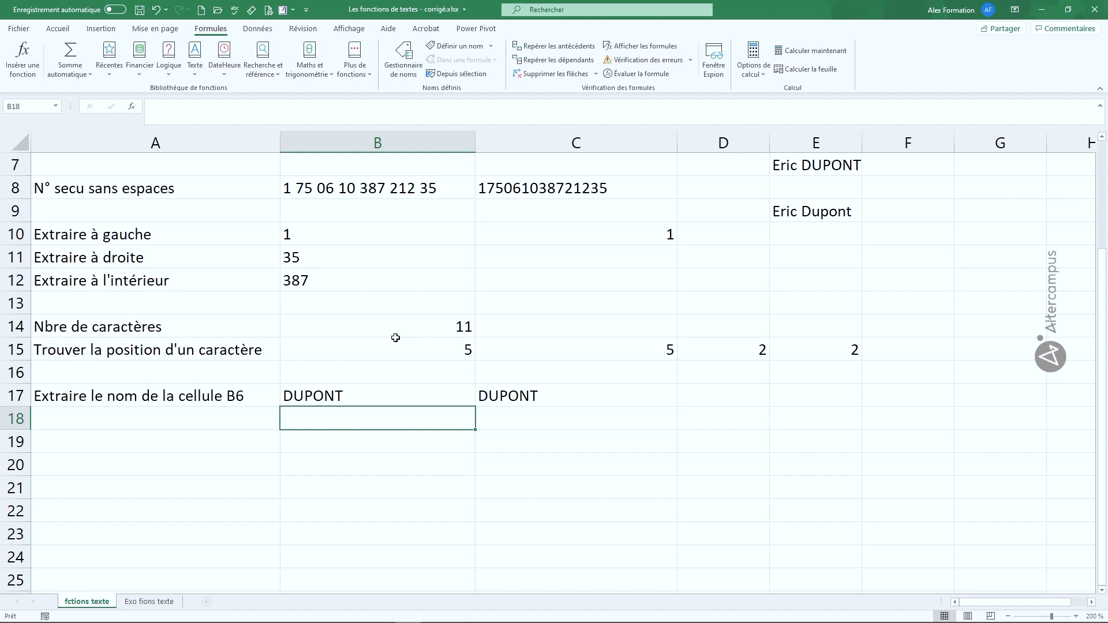
Step: Enter =GAUCHE(B6;TROUVE(" ";B6)-1) in B18 to return the first name before the space
{"action": "type", "text": "=gauche"}
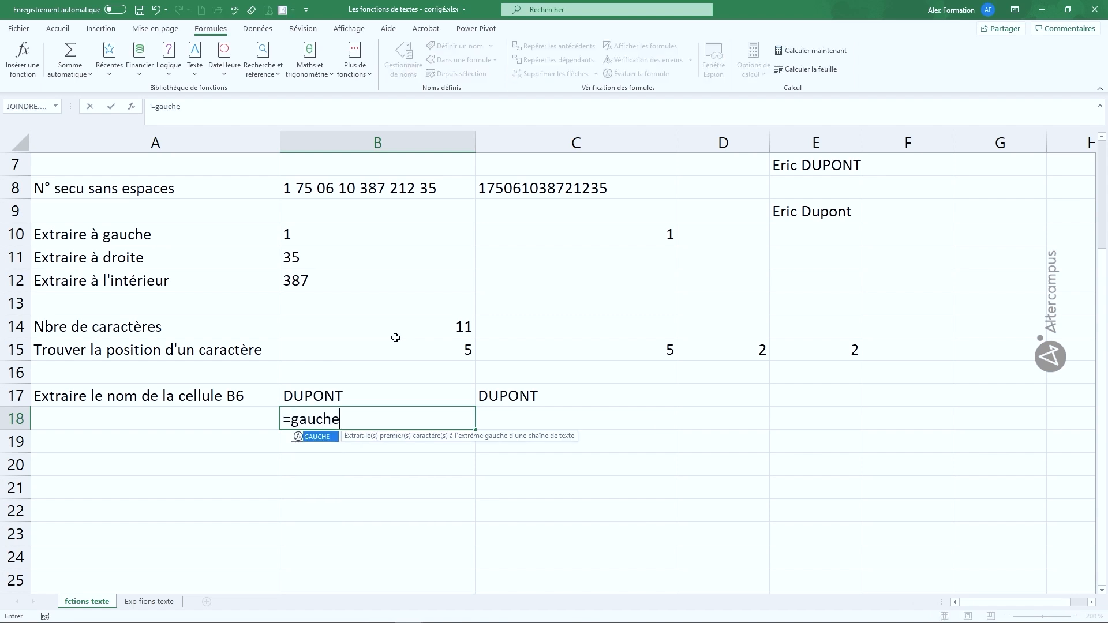
{"action": "type", "text": "("}
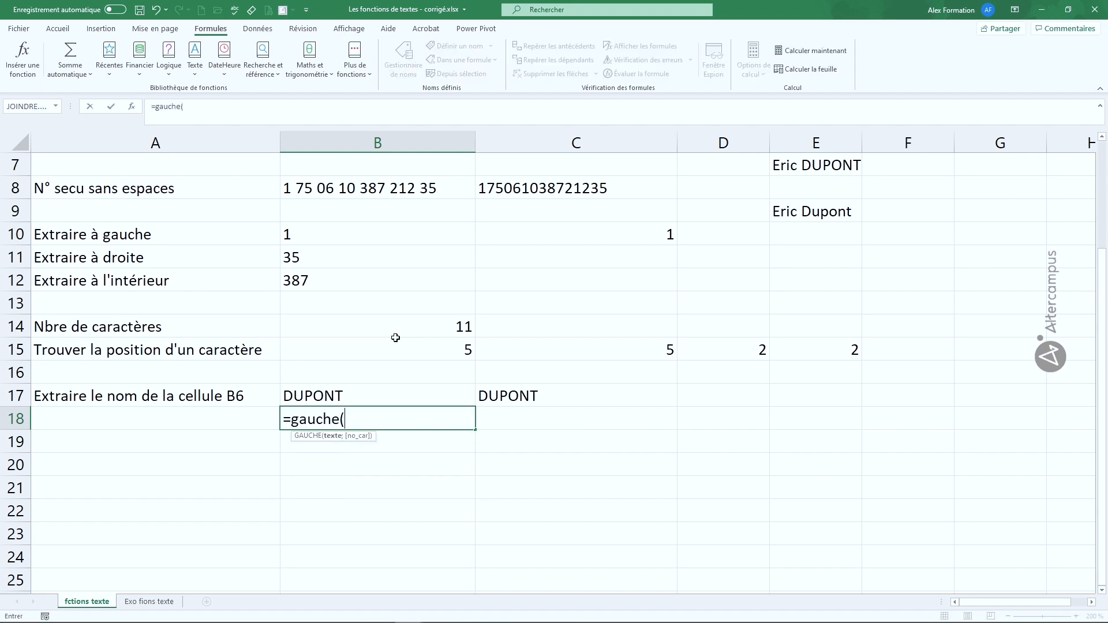
{"action": "scroll", "coordinate": [395, 338], "scroll_direction": "up", "scroll_amount": 2}
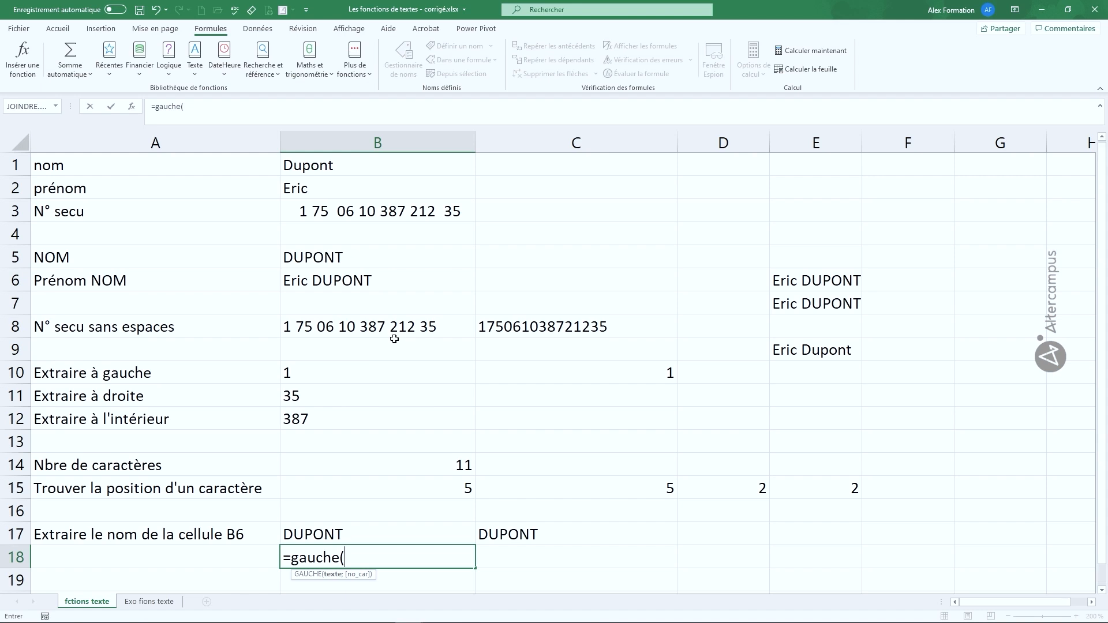
{"action": "left_click", "coordinate": [398, 278]}
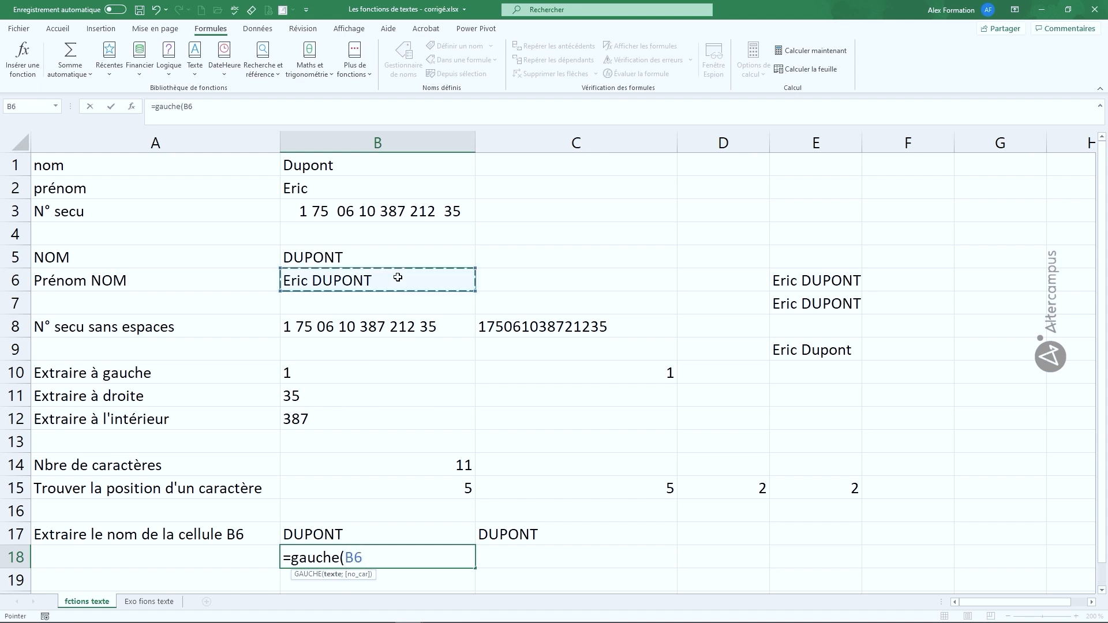
{"action": "type", "text": ";"}
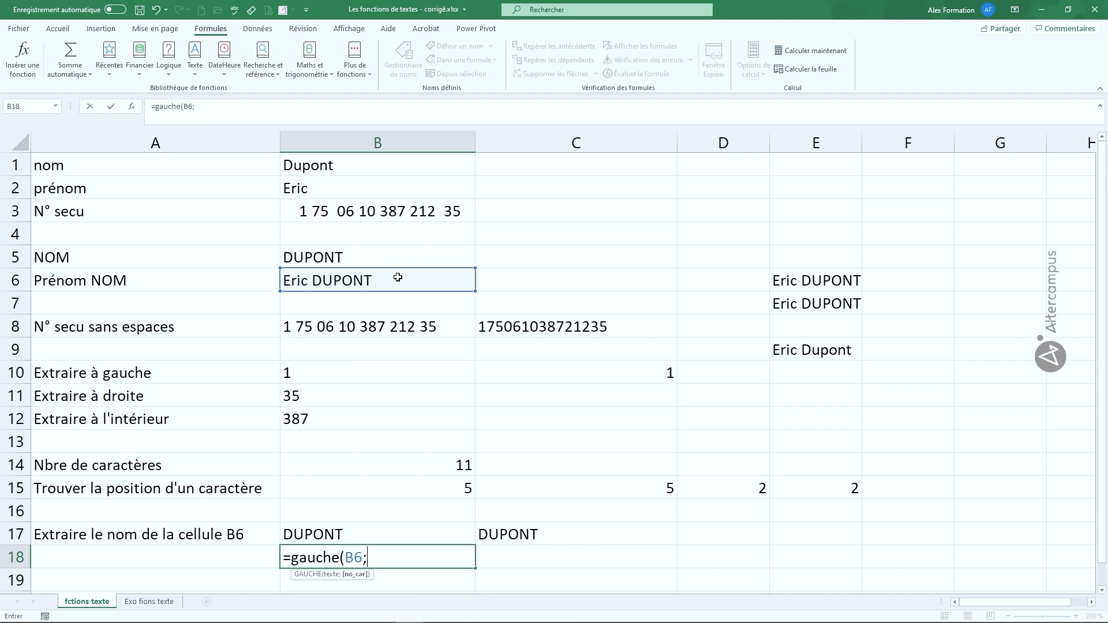
{"action": "type", "text": "trouv"}
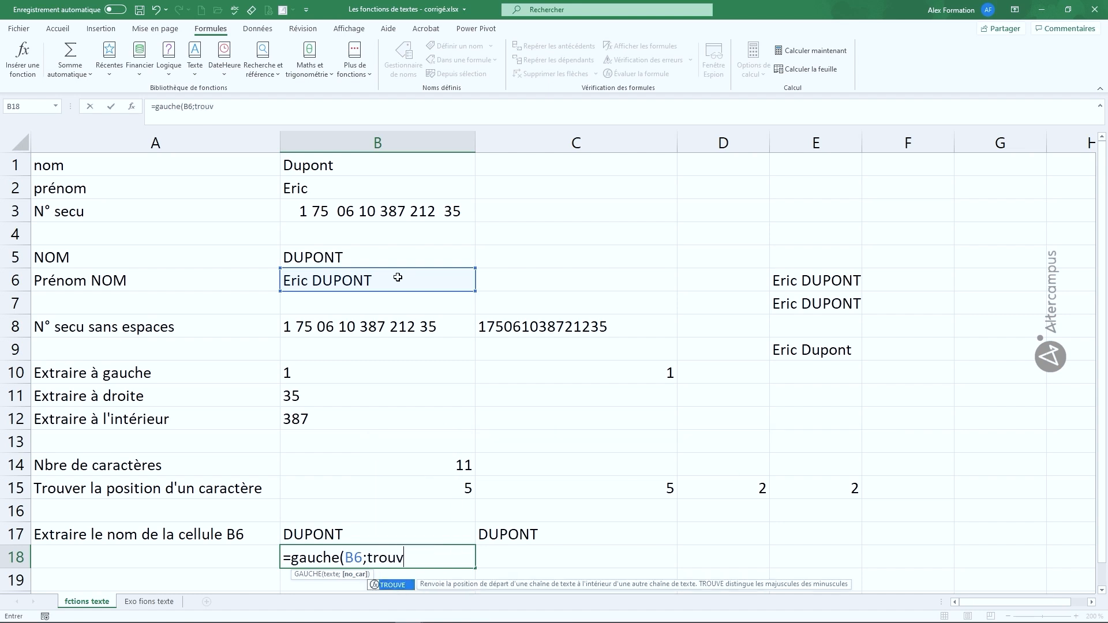
{"action": "type", "text": "e(\" \""}
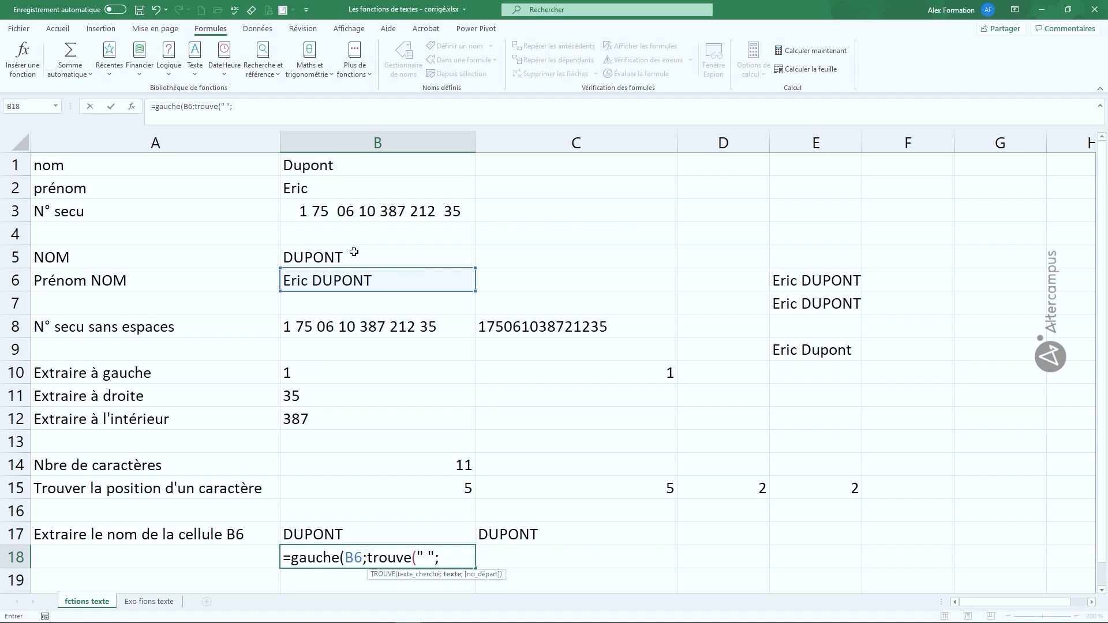
{"action": "type", "text": ";"}
{"action": "left_click", "coordinate": [357, 281]}
{"action": "type", "text": ")-1"}
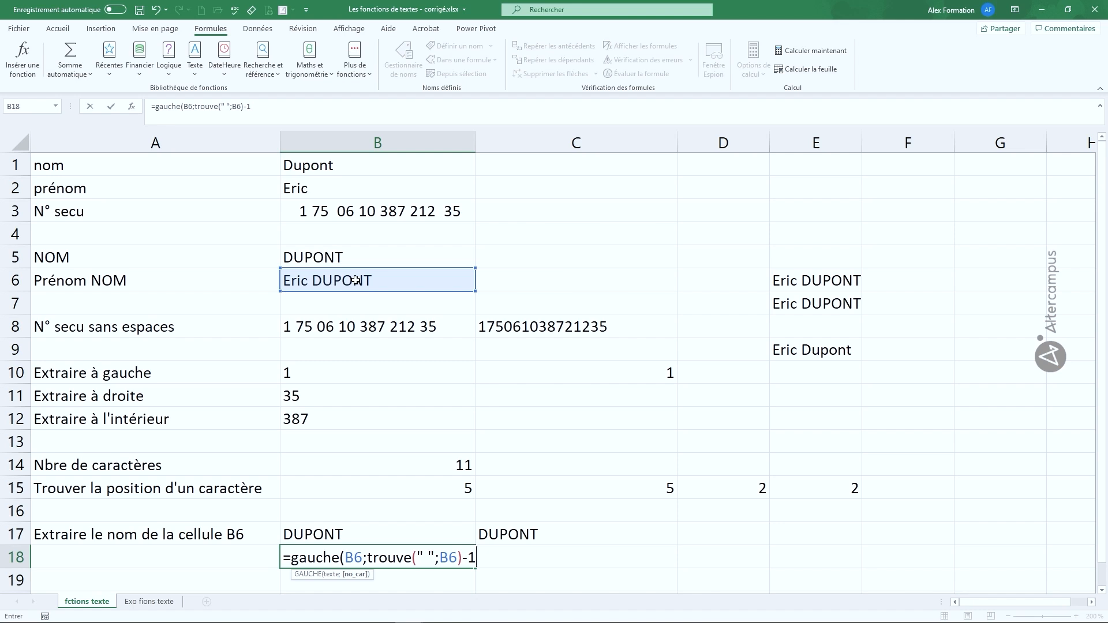
{"action": "type", "text": ")"}
{"action": "key", "text": "Return"}
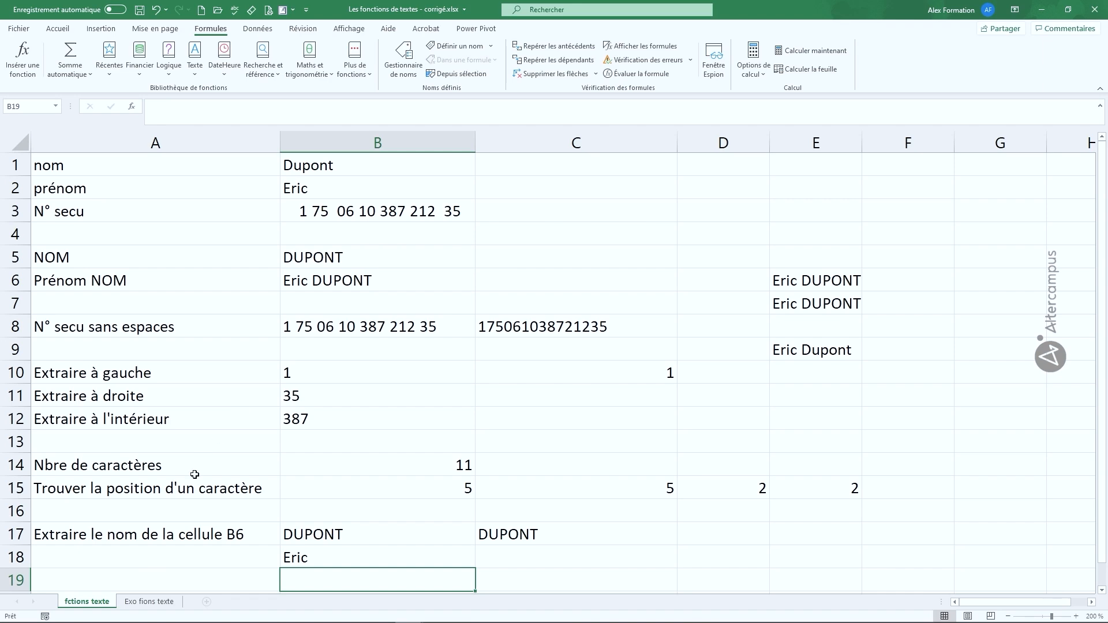
{"action": "left_click", "coordinate": [149, 602]}
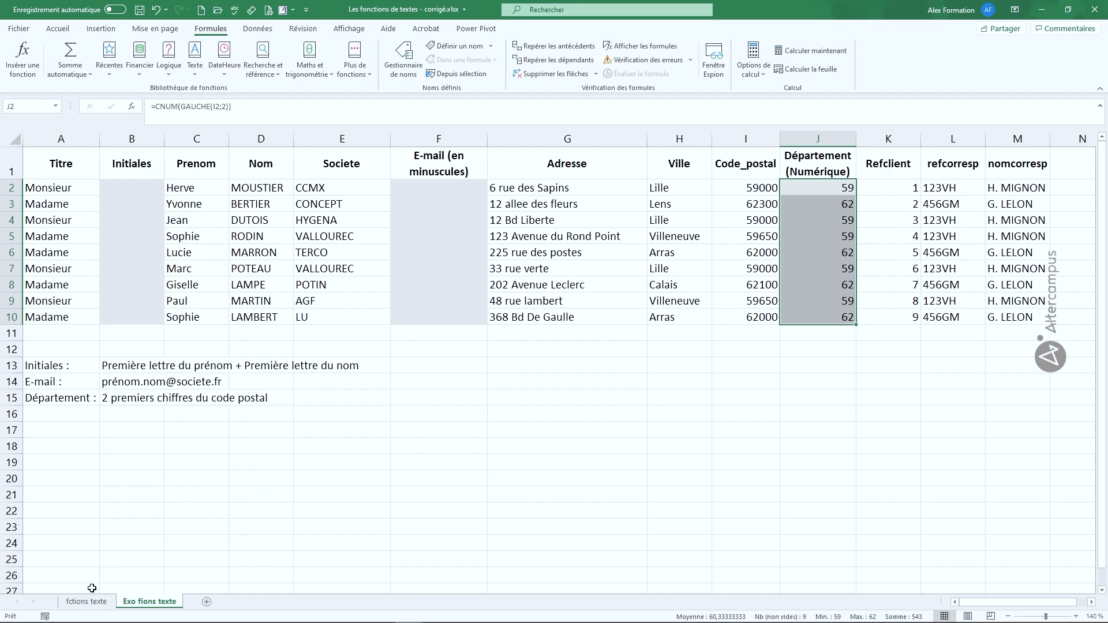
{"action": "left_click", "coordinate": [88, 601]}
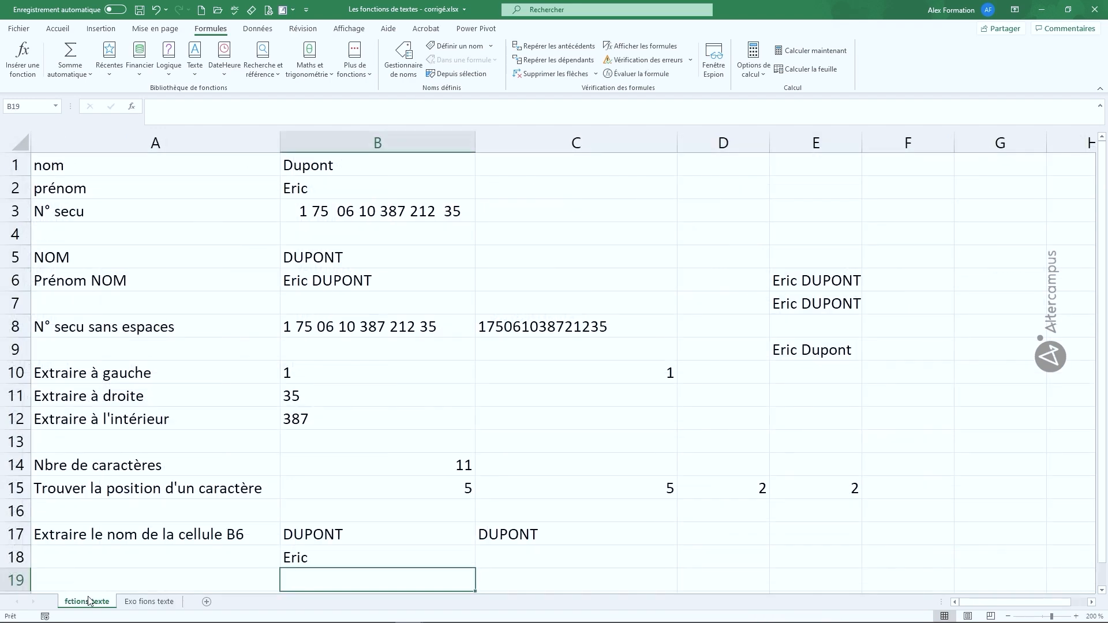